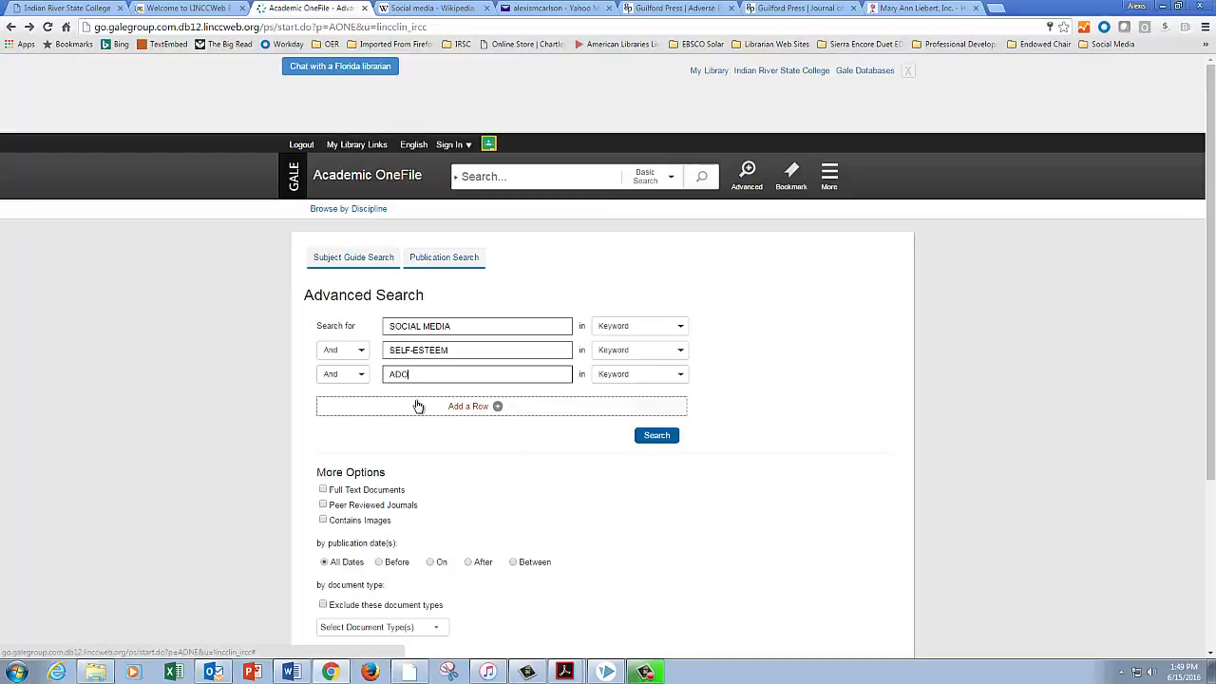
- Run the advanced search with ADOLESCENTS as a third keyword alongside SOCIAL MEDIA and SELF-ESTEEM
{"action": "type", "text": "ADOLESCENTS"}
{"action": "key", "text": "Return"}
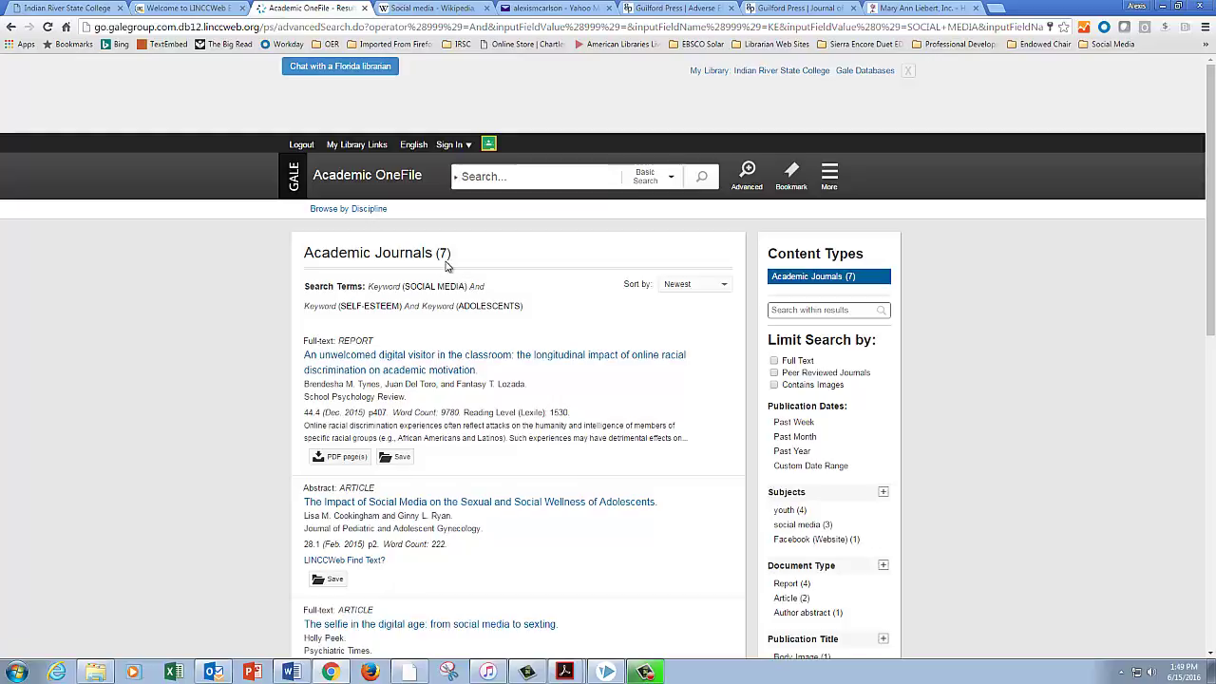
- Return to the advanced search form, remove ADOLESCENTS, and rerun the search for SOCIAL MEDIA and SELF-ESTEEM only
{"action": "left_click", "coordinate": [11, 26]}
{"action": "left_click_drag", "start_coordinate": [466, 372], "coordinate": [361, 378]}
{"action": "key", "text": "BackSpace"}
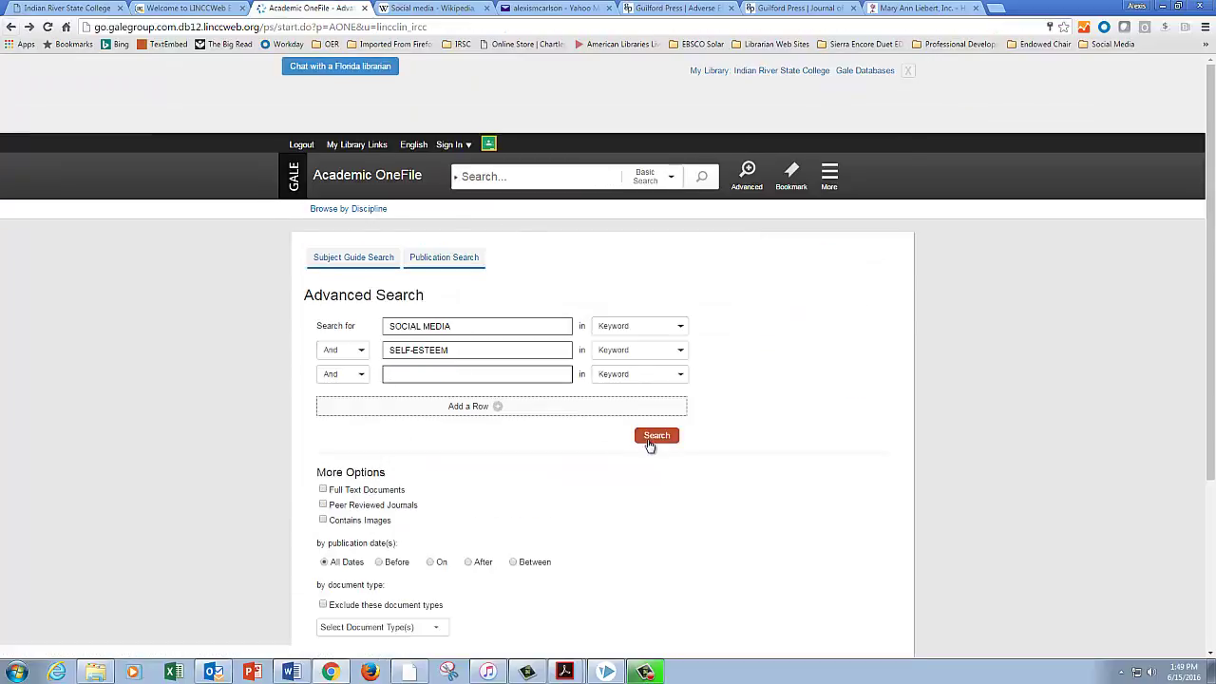
{"action": "left_click", "coordinate": [653, 438]}
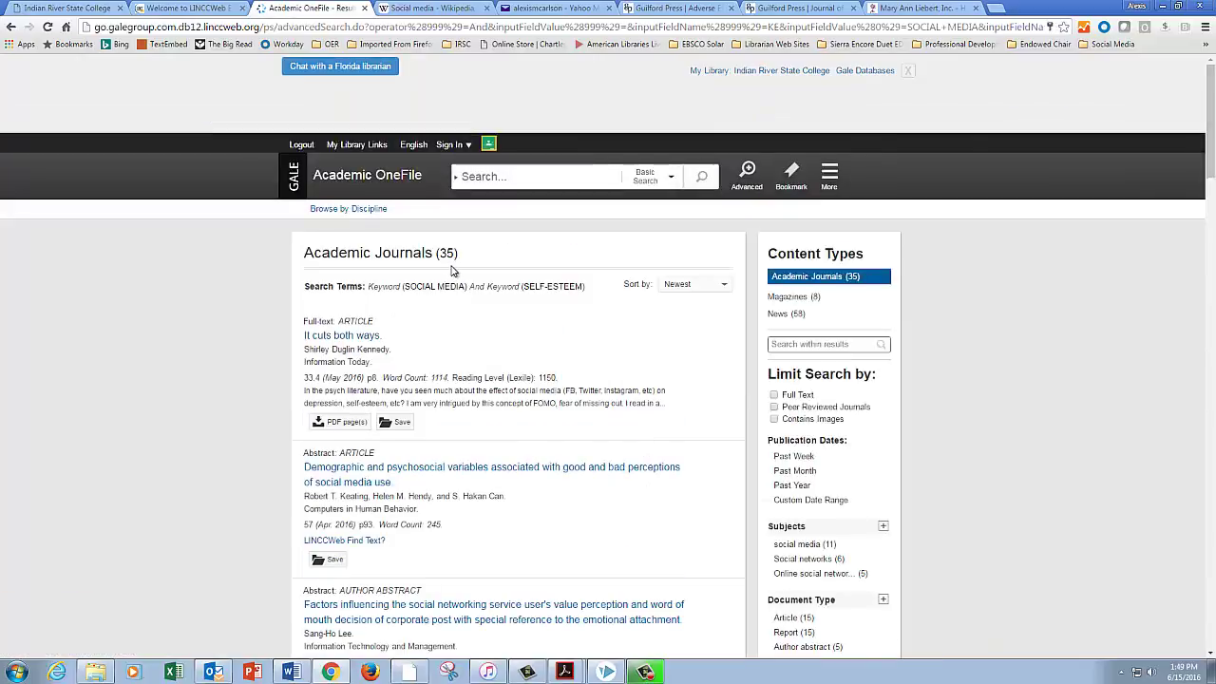
{"action": "scroll", "coordinate": [494, 344], "scroll_direction": "down", "scroll_amount": 2}
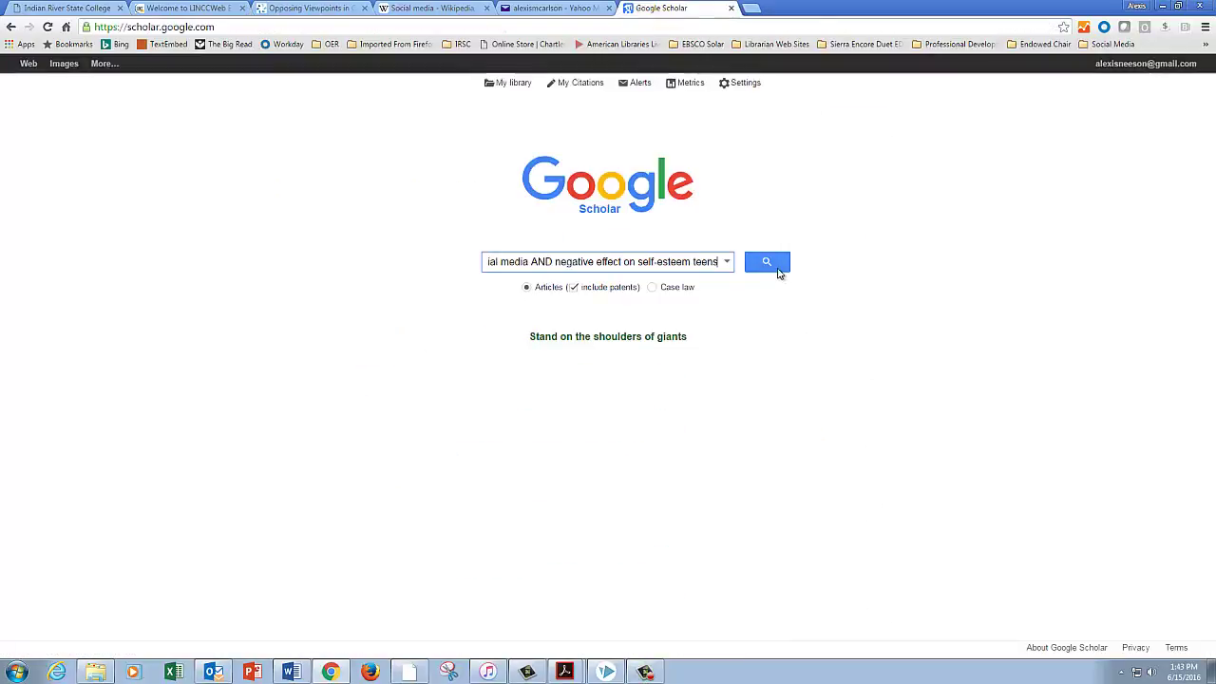
- Search Google Scholar for "social media AND negative effect on self-esteem teens" and request the full-text PDF of "Older Adolescents' Motivations for Social Network Site Use"
{"action": "left_click", "coordinate": [772, 264]}
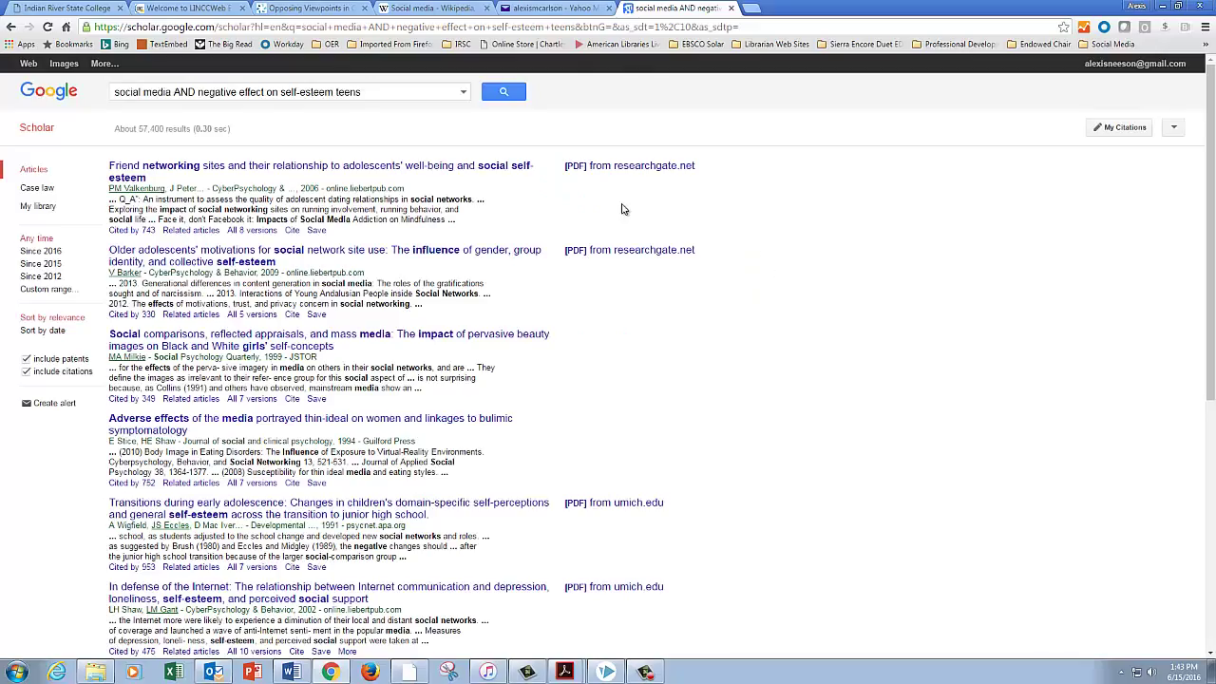
{"action": "left_click", "coordinate": [387, 251]}
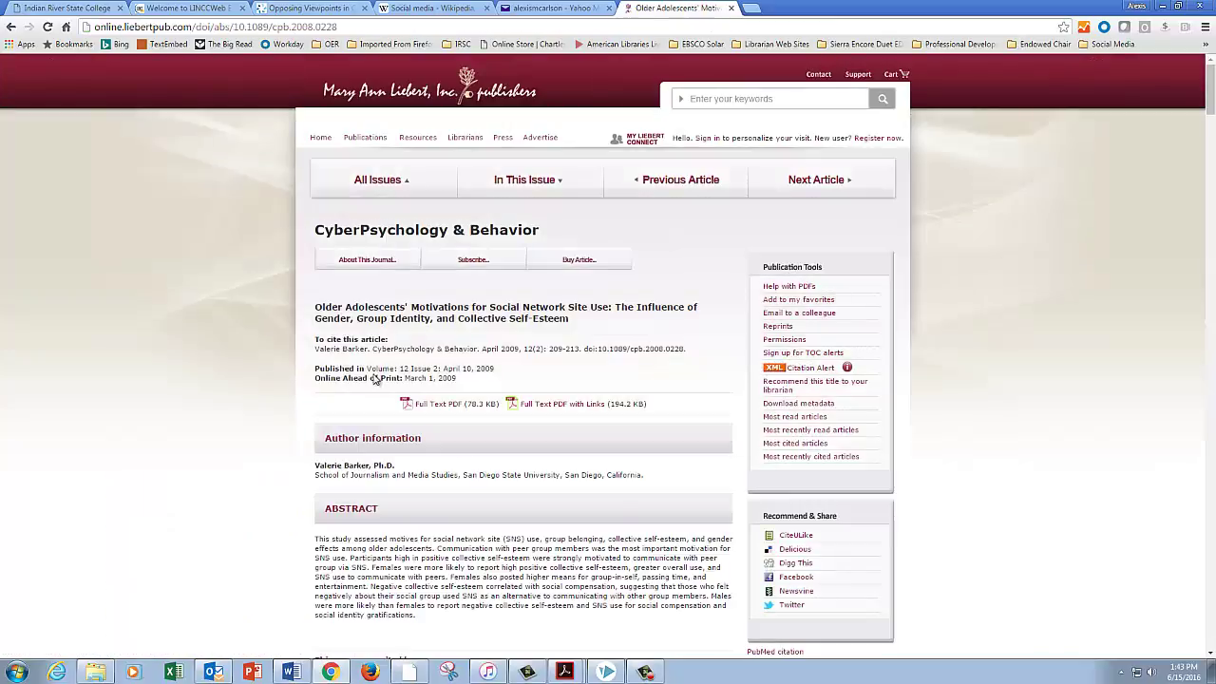
{"action": "left_click", "coordinate": [432, 405]}
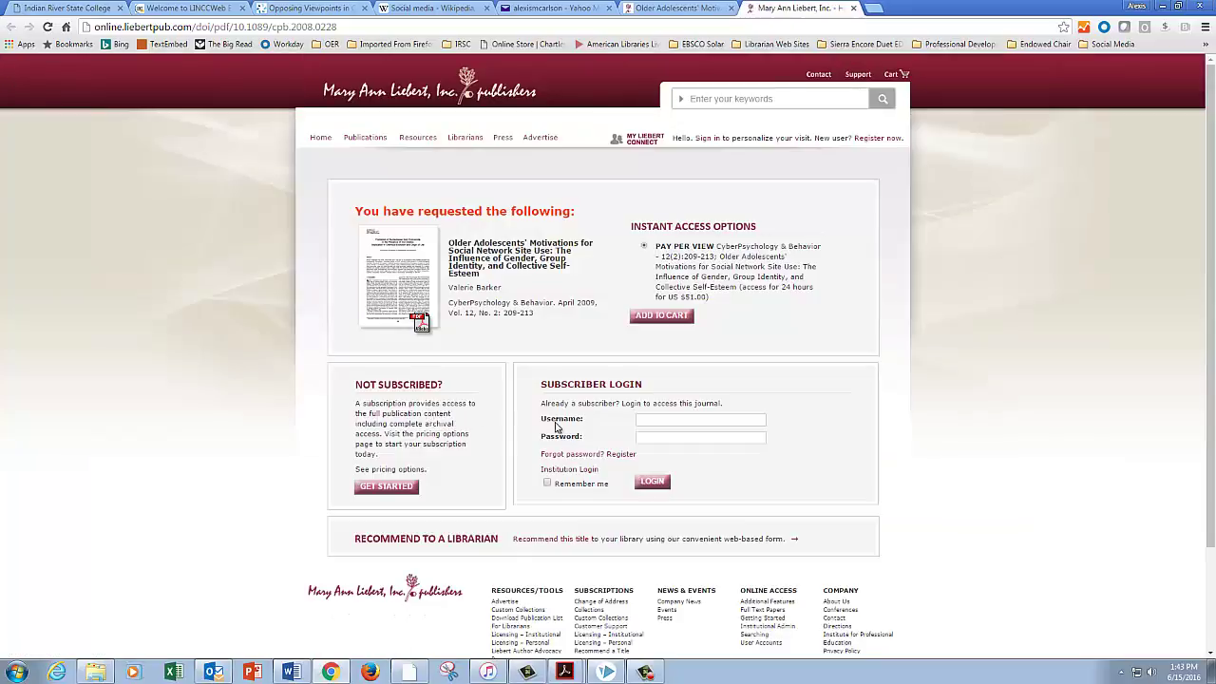
- Return to the Scholar results and request the PDF of "Adverse Effects of the Media Portrayed Thin-Ideal on Women"
{"action": "left_click", "coordinate": [677, 8]}
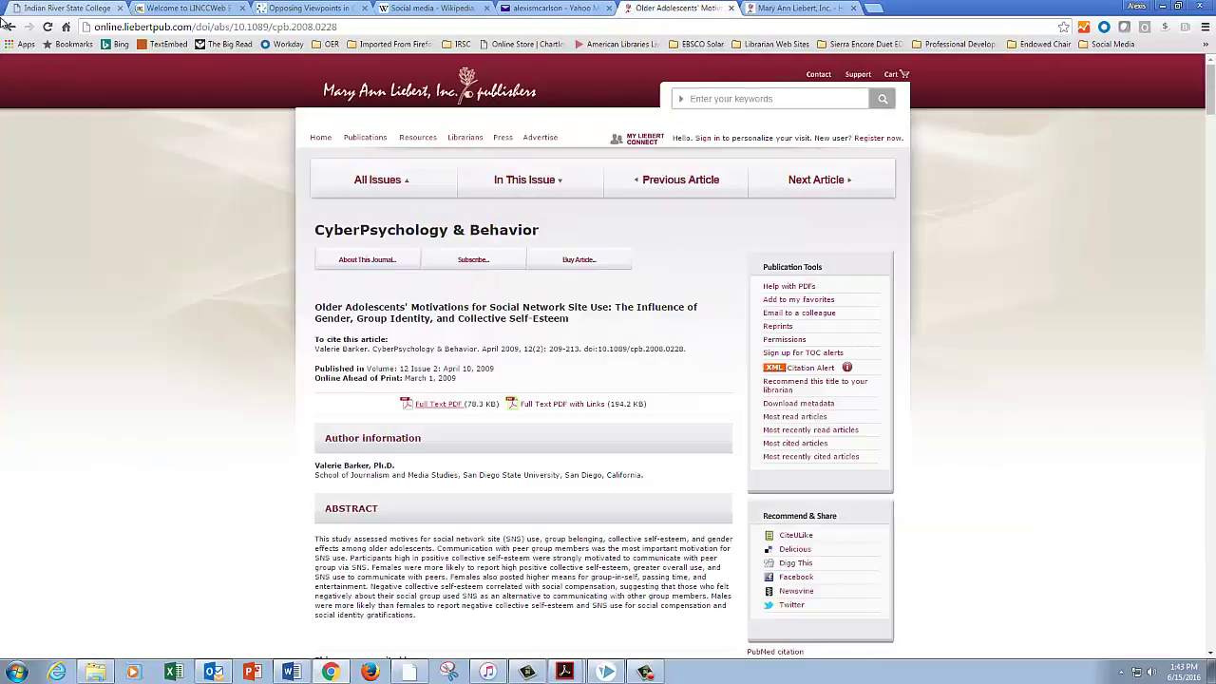
{"action": "left_click", "coordinate": [11, 27]}
{"action": "left_click", "coordinate": [304, 423]}
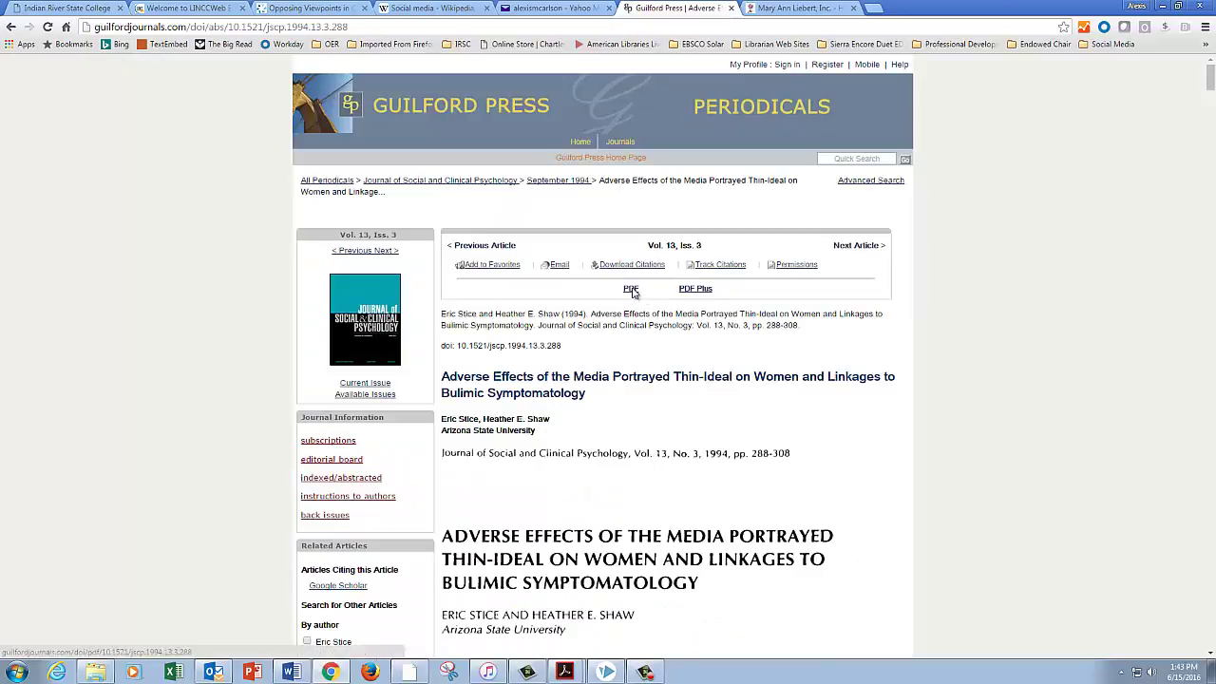
{"action": "left_click", "coordinate": [631, 289]}
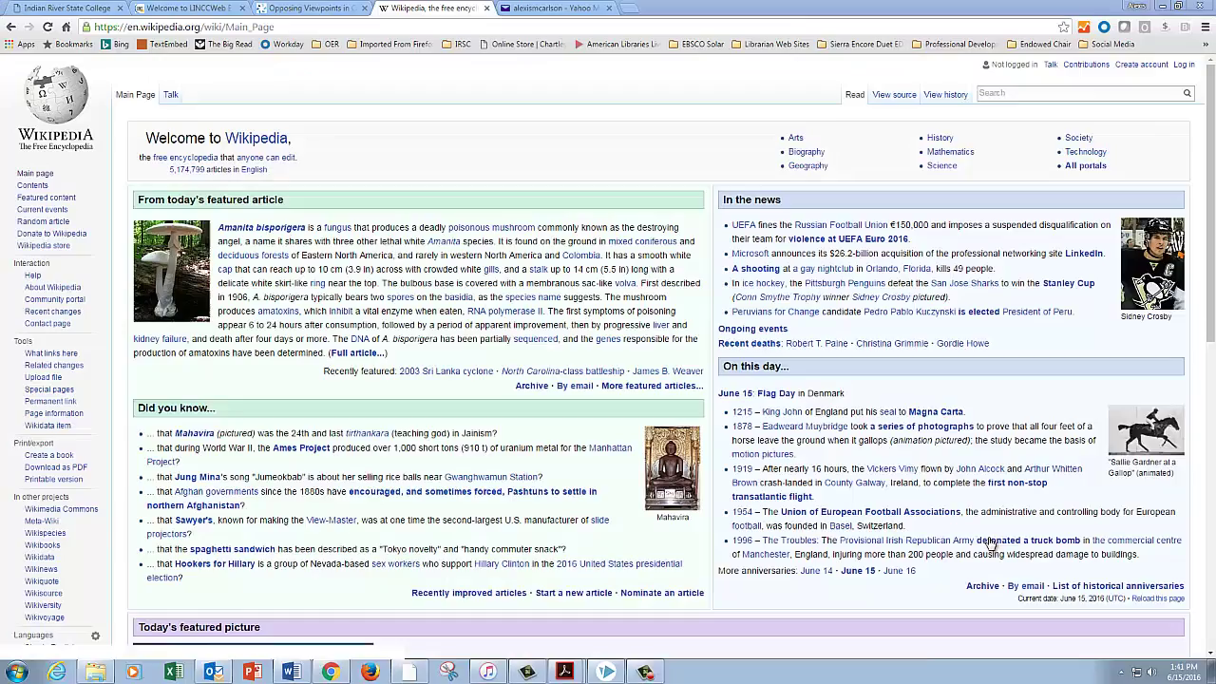
- Find Wikipedia's "Social media" article and go to its "Negative effects on self-esteem" section
{"action": "left_click", "coordinate": [1069, 95]}
{"action": "type", "text": "social me"}
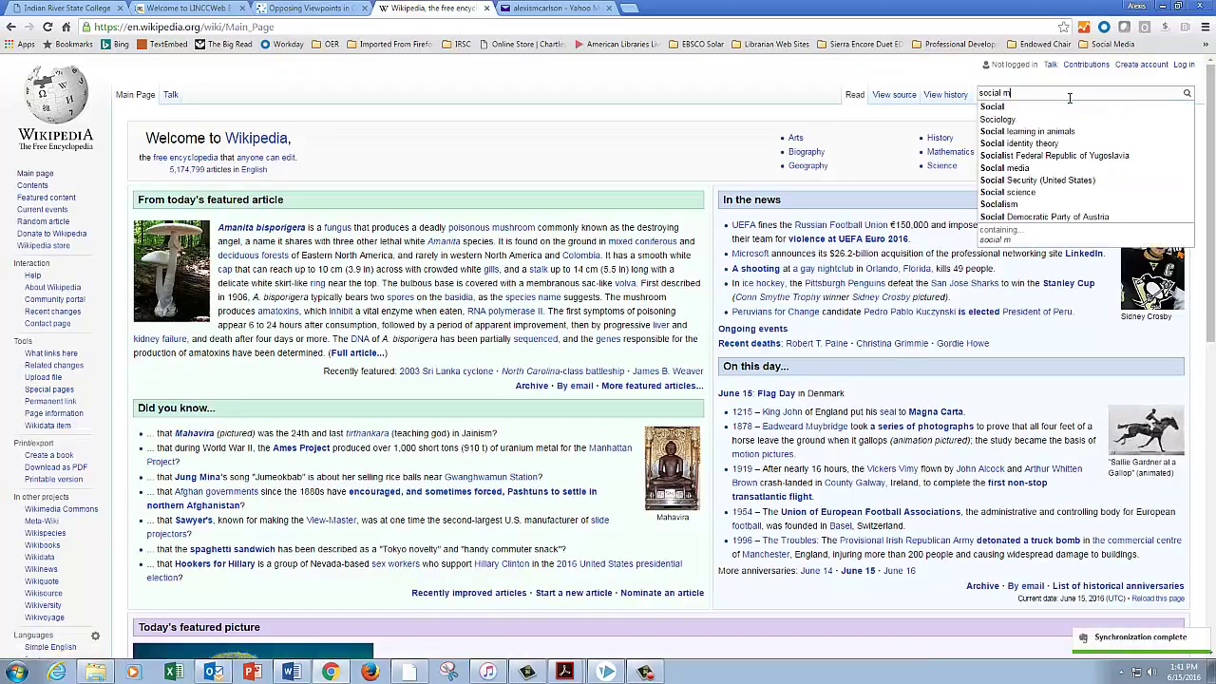
{"action": "left_click", "coordinate": [1069, 104]}
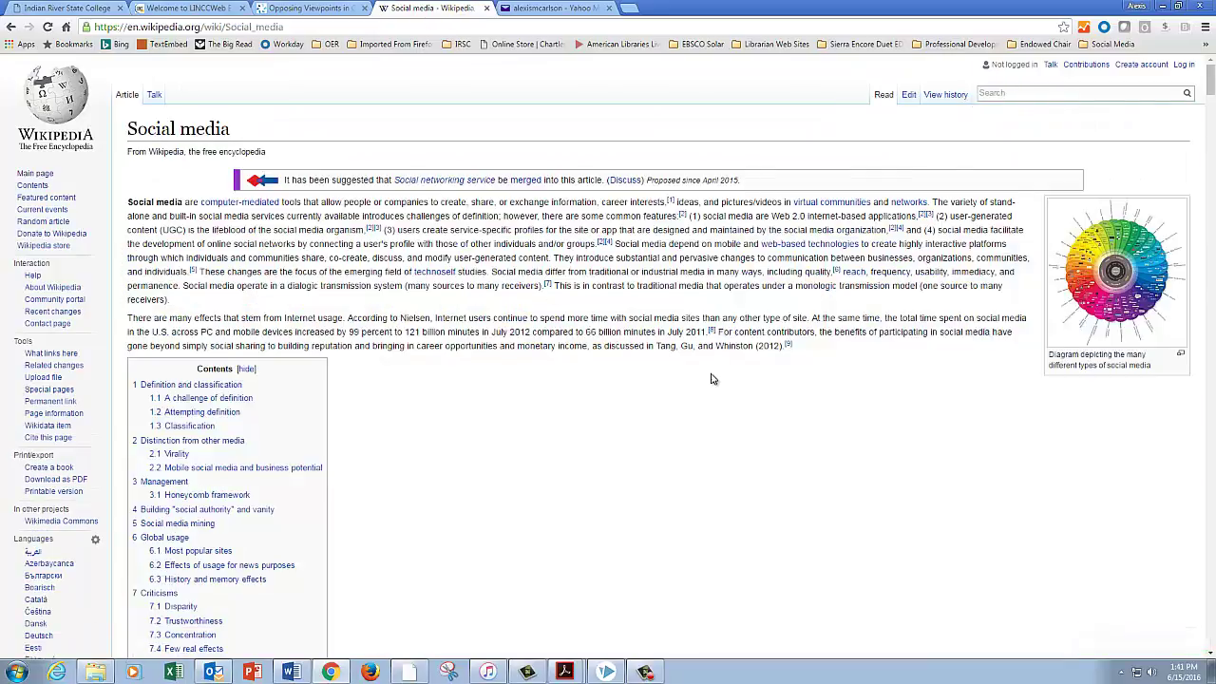
{"action": "scroll", "coordinate": [497, 301], "scroll_direction": "down", "scroll_amount": 3}
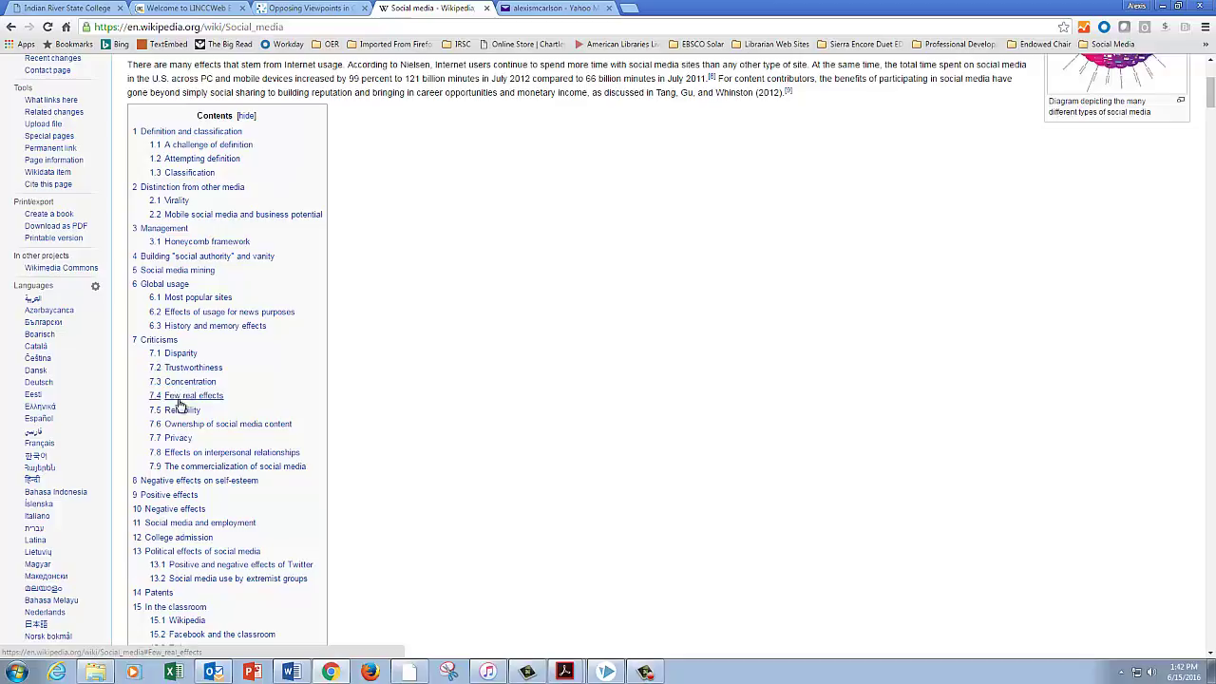
{"action": "left_click", "coordinate": [190, 480]}
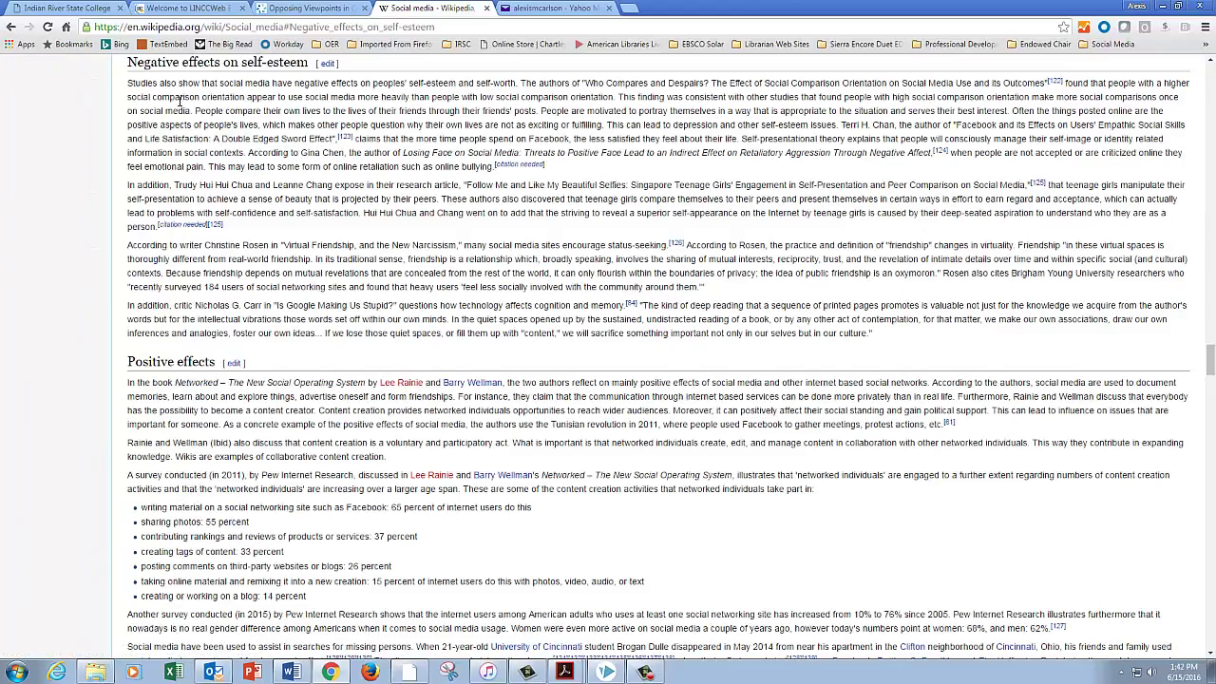
- Search Bing in a new browser tab for "social media AND negative effect on self-esteem teens"
{"action": "left_click", "coordinate": [630, 9]}
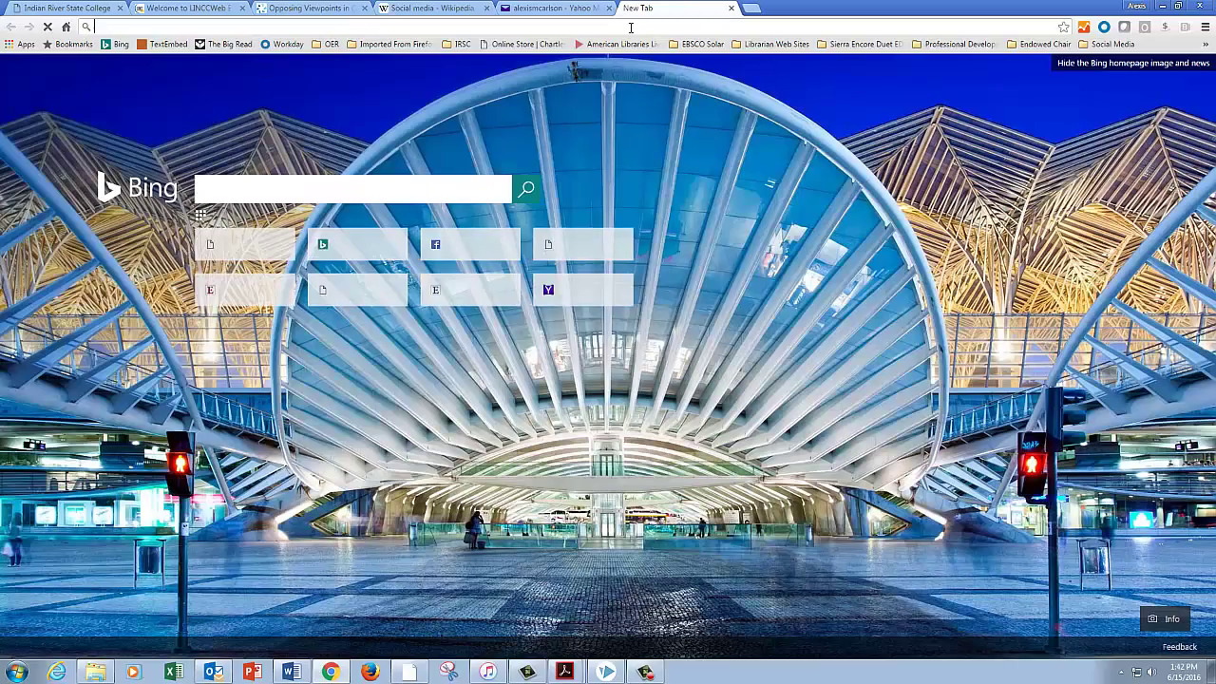
{"action": "type", "text": "social me"}
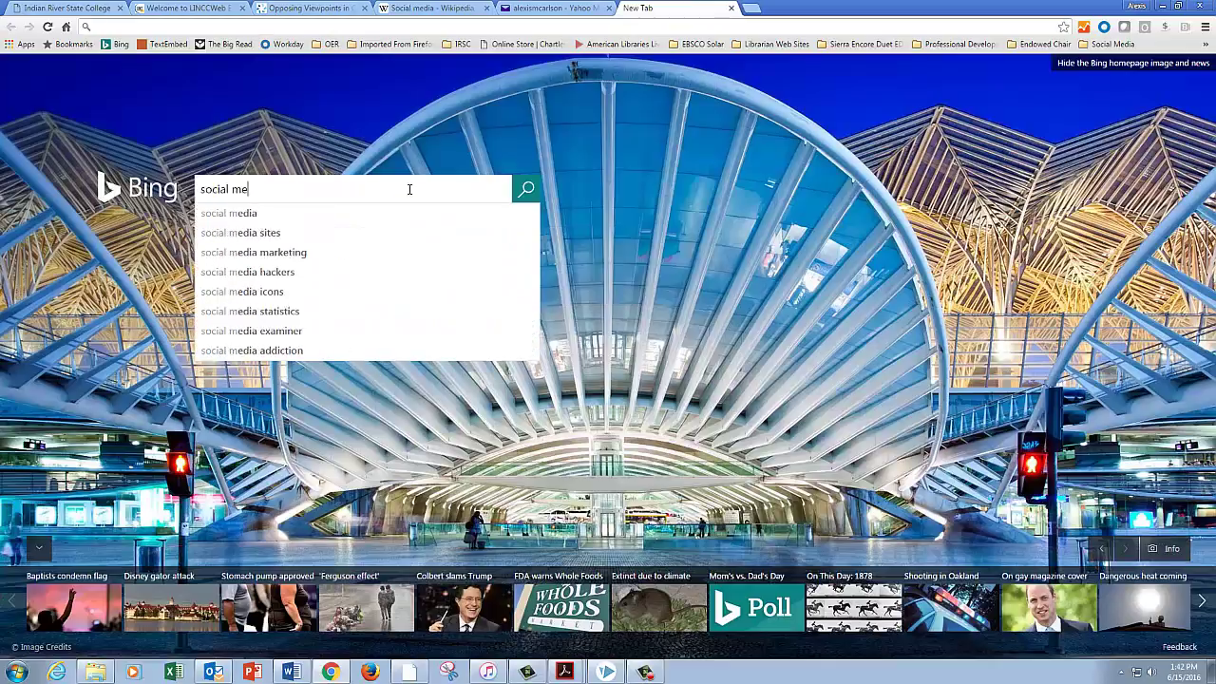
{"action": "type", "text": "dia AND negative effect on self-"}
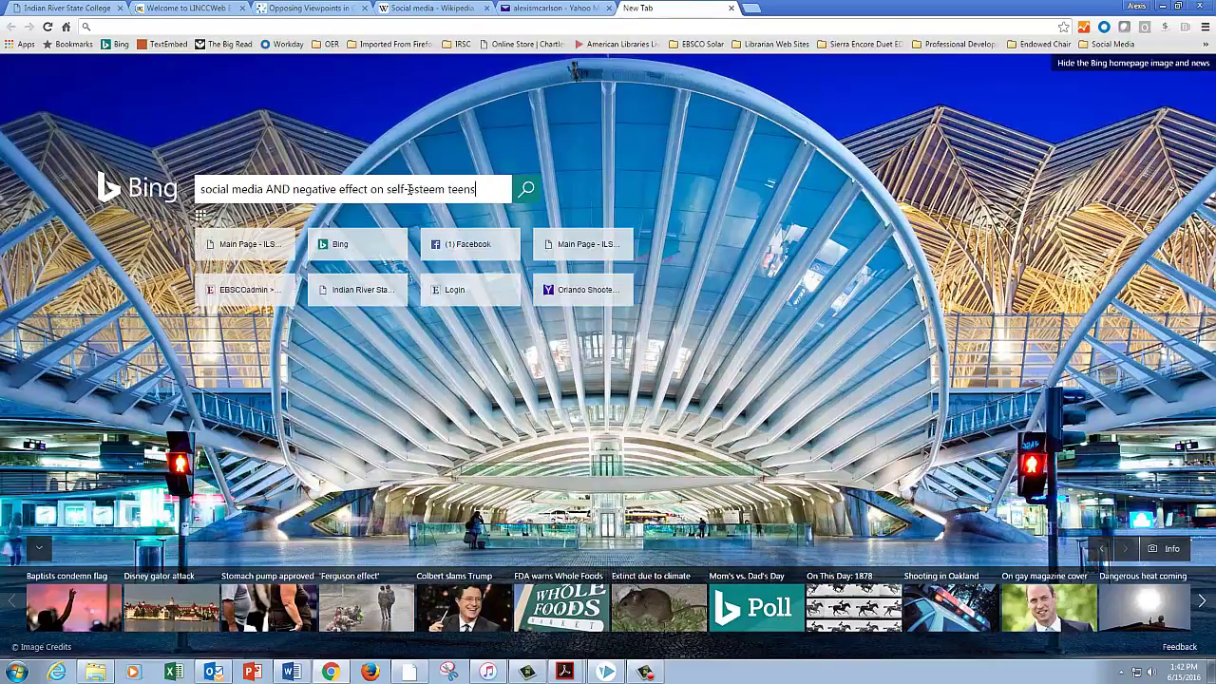
{"action": "type", "text": "esteem teens"}
{"action": "key", "text": "Return"}
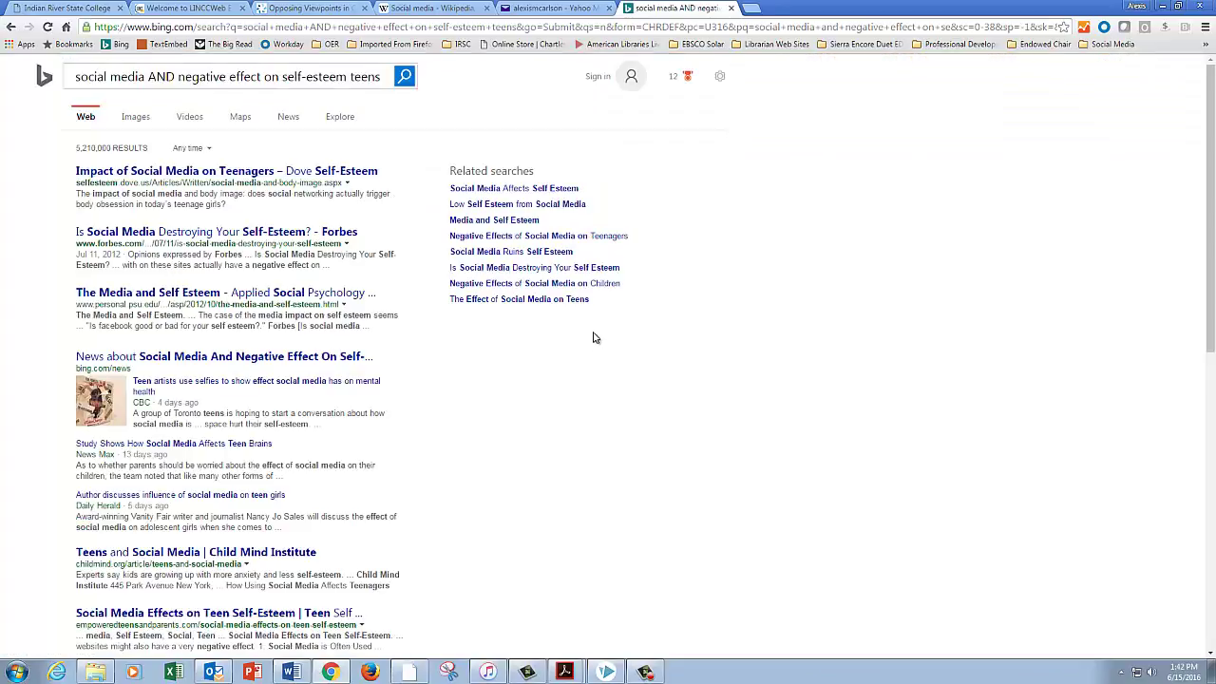
- Open the result "The Media and Self Esteem", review the post down to its references, and return to the results
{"action": "left_click", "coordinate": [262, 294]}
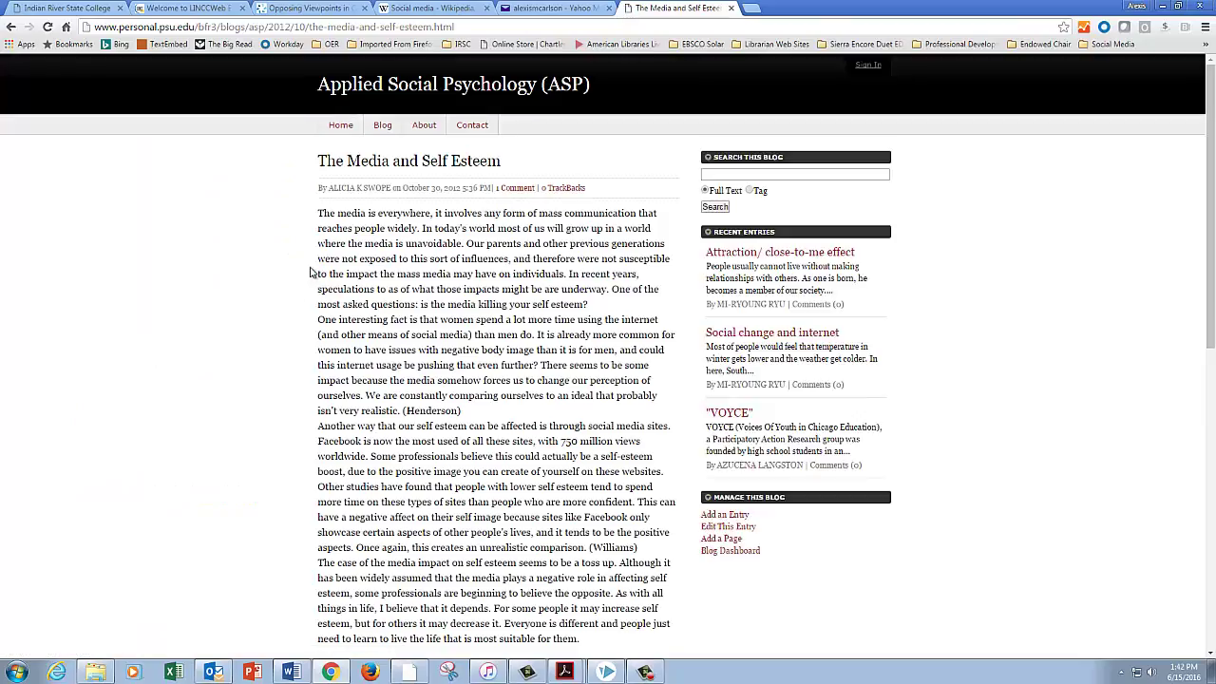
{"action": "scroll", "coordinate": [309, 272], "scroll_direction": "down", "scroll_amount": 5}
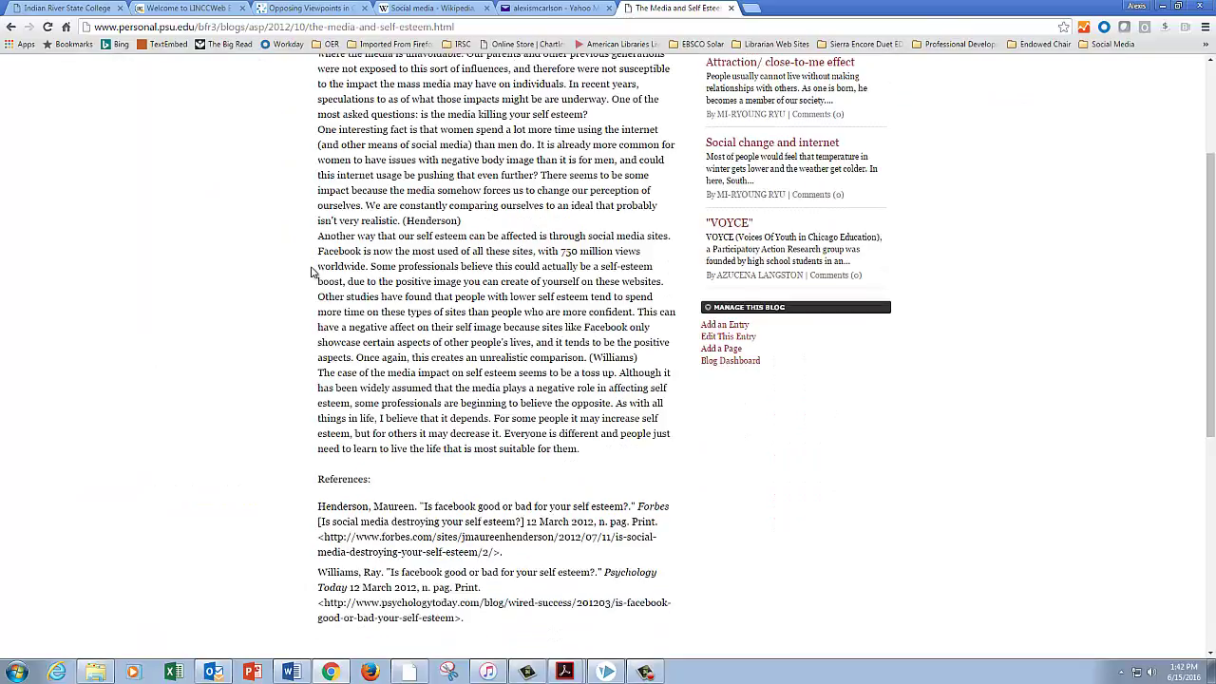
{"action": "left_click", "coordinate": [11, 27]}
- Open the Child Mind Institute result on teens and social media, then go back and browse further down the results
{"action": "left_click", "coordinate": [223, 80]}
{"action": "left_click", "coordinate": [611, 516]}
{"action": "scroll", "coordinate": [611, 516], "scroll_direction": "down", "scroll_amount": 2}
{"action": "left_click", "coordinate": [244, 429]}
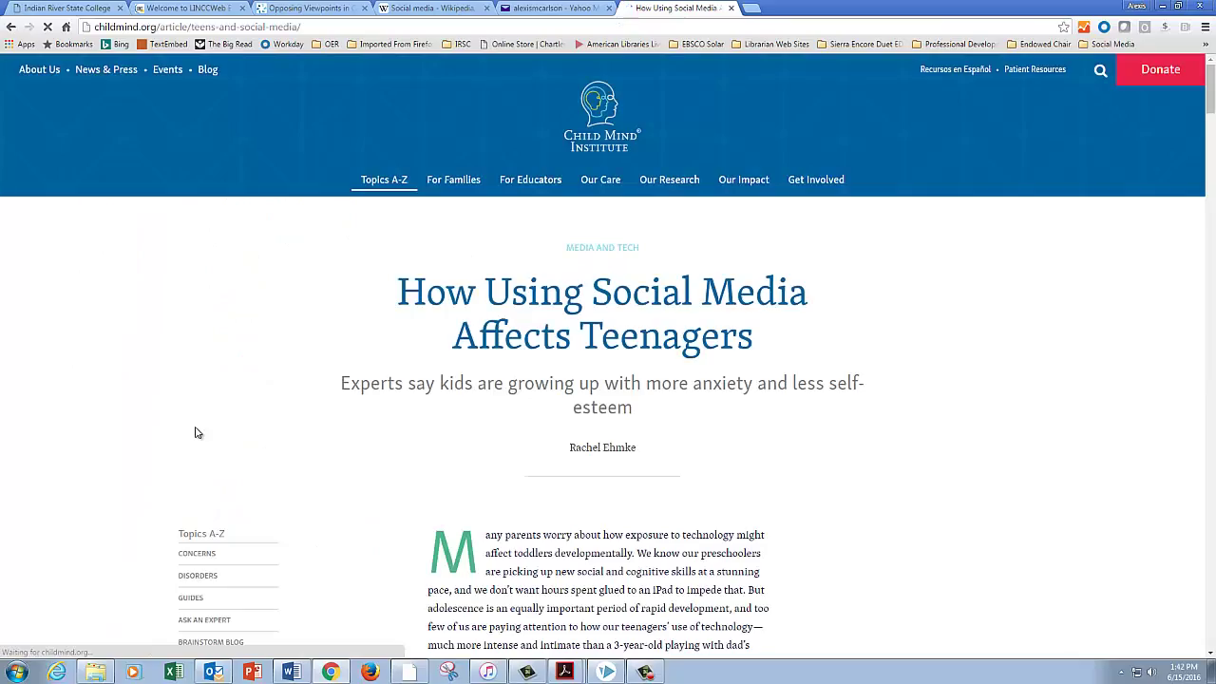
{"action": "left_click", "coordinate": [11, 26]}
{"action": "scroll", "coordinate": [285, 394], "scroll_direction": "down", "scroll_amount": 3}
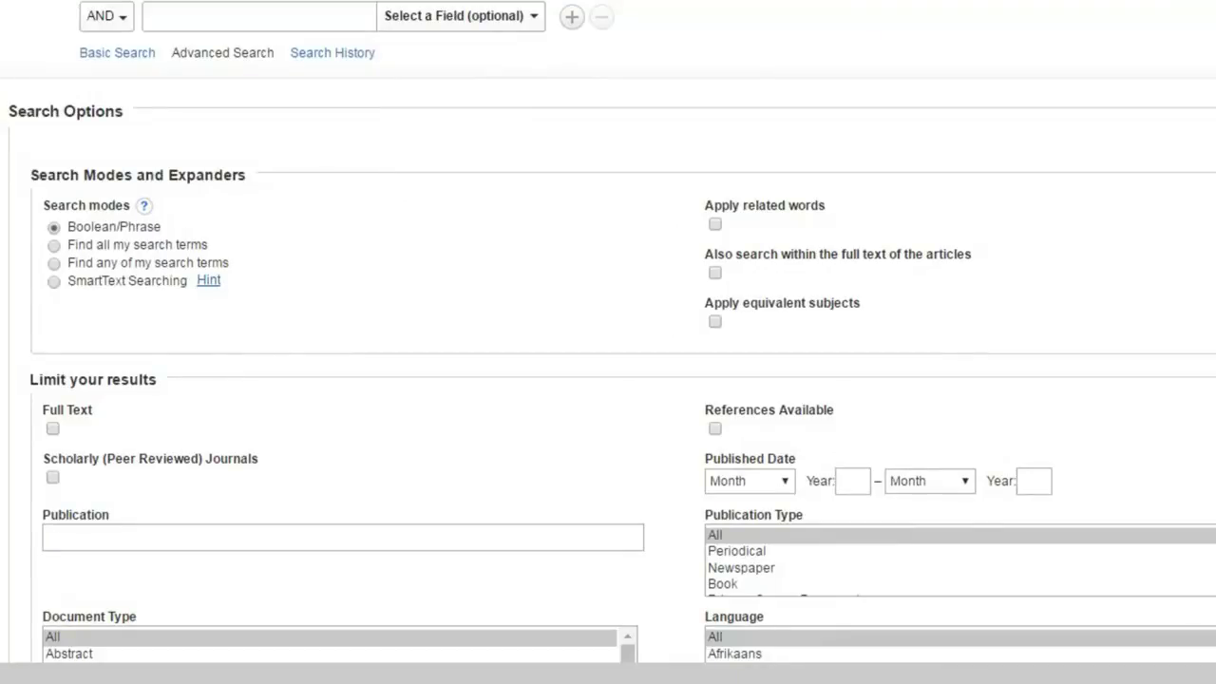
- Search Academic Search Complete in EBSCOhost for "social media" AND "teens"
{"action": "scroll", "coordinate": [608, 380], "scroll_direction": "down", "scroll_amount": 5}
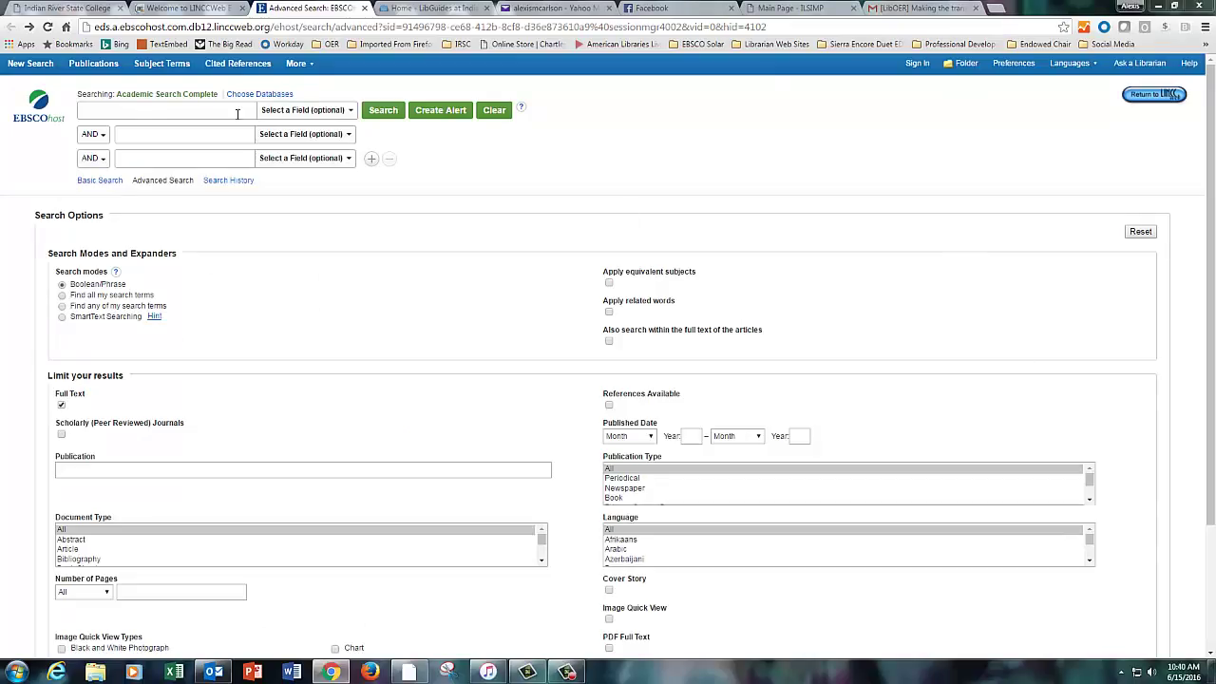
{"action": "type", "text": "social media"}
{"action": "left_click", "coordinate": [186, 134]}
{"action": "type", "text": "teens"}
{"action": "left_click", "coordinate": [383, 110]}
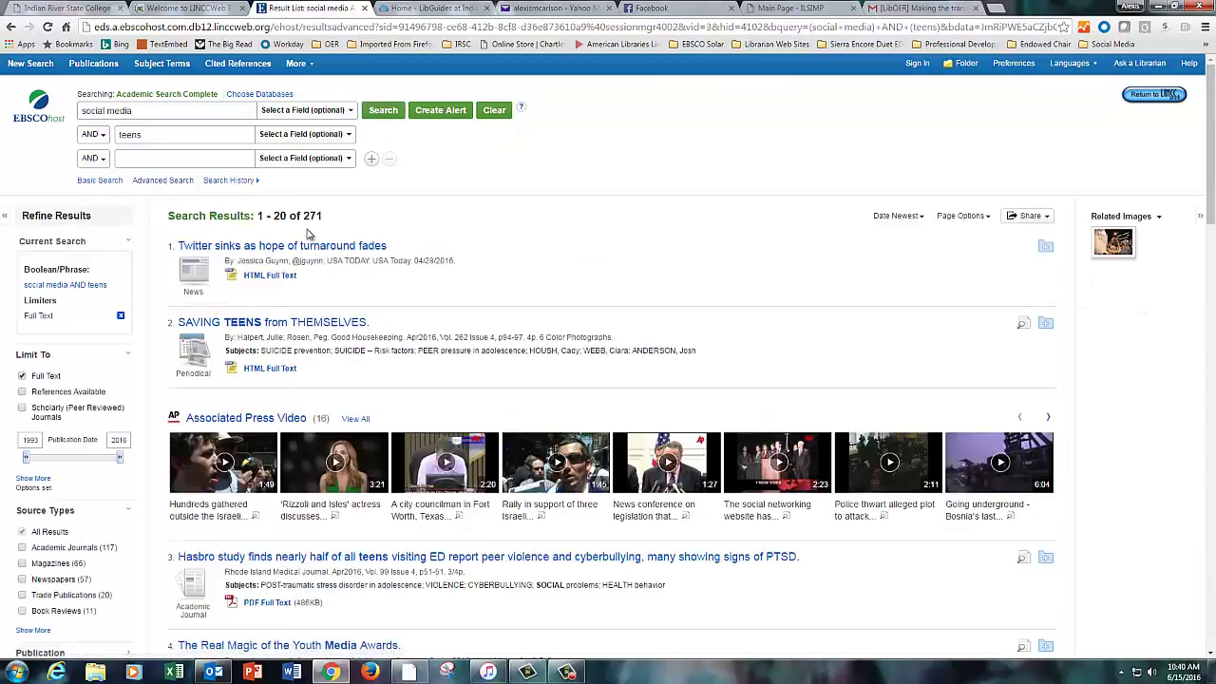
- Expand the second search term to "teens OR adolescents OR high school students" and rerun the search
{"action": "left_click", "coordinate": [154, 139]}
{"action": "key", "text": "ctrl+v"}
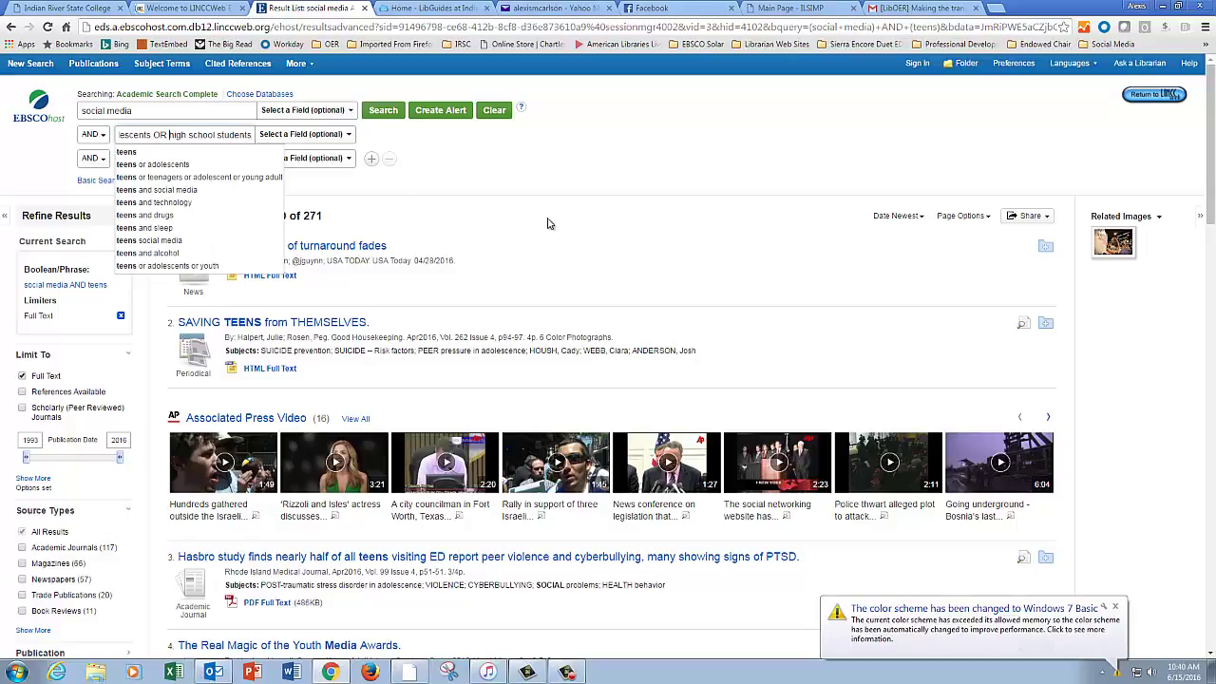
{"action": "key", "text": "Left"}
{"action": "key", "text": "Left"}
{"action": "key", "text": "Left"}
{"action": "key", "text": "Left"}
{"action": "key", "text": "Left"}
{"action": "key", "text": "Left"}
{"action": "key", "text": "Left"}
{"action": "key", "text": "Left"}
{"action": "key", "text": "Left"}
{"action": "key", "text": "Left"}
{"action": "key", "text": "Left"}
{"action": "key", "text": "Left"}
{"action": "key", "text": "Left"}
{"action": "key", "text": "Left"}
{"action": "key", "text": "Left"}
{"action": "key", "text": "Left"}
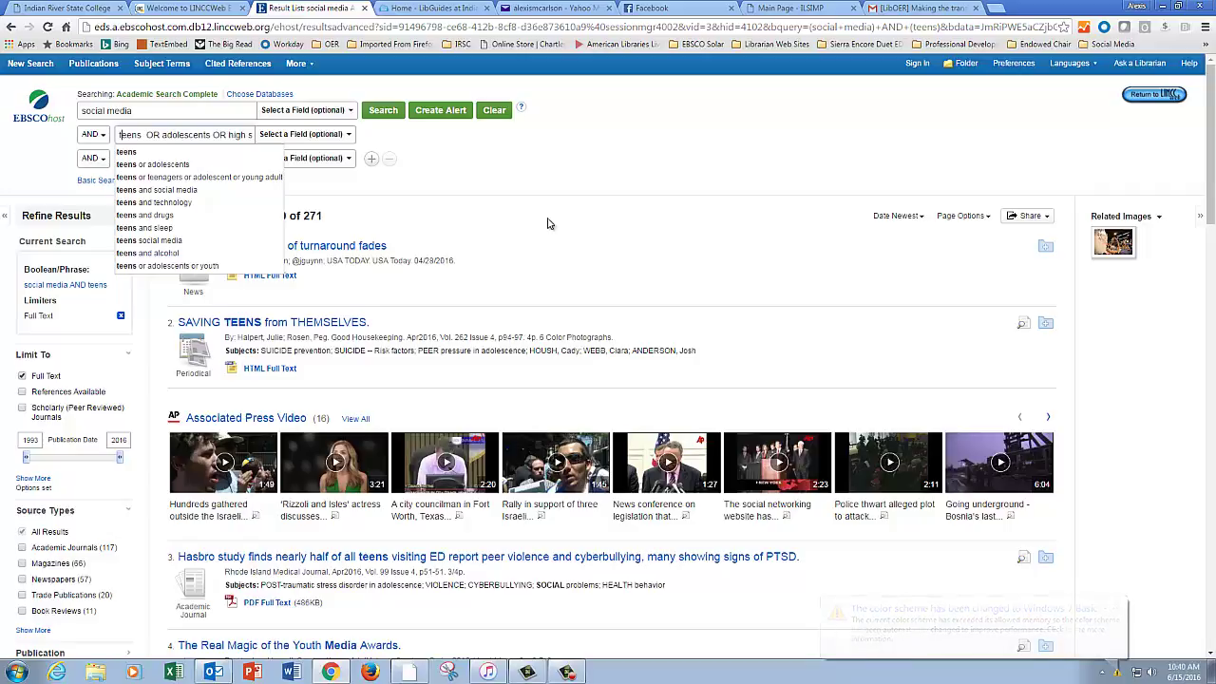
{"action": "key", "text": "ctrl+Right"}
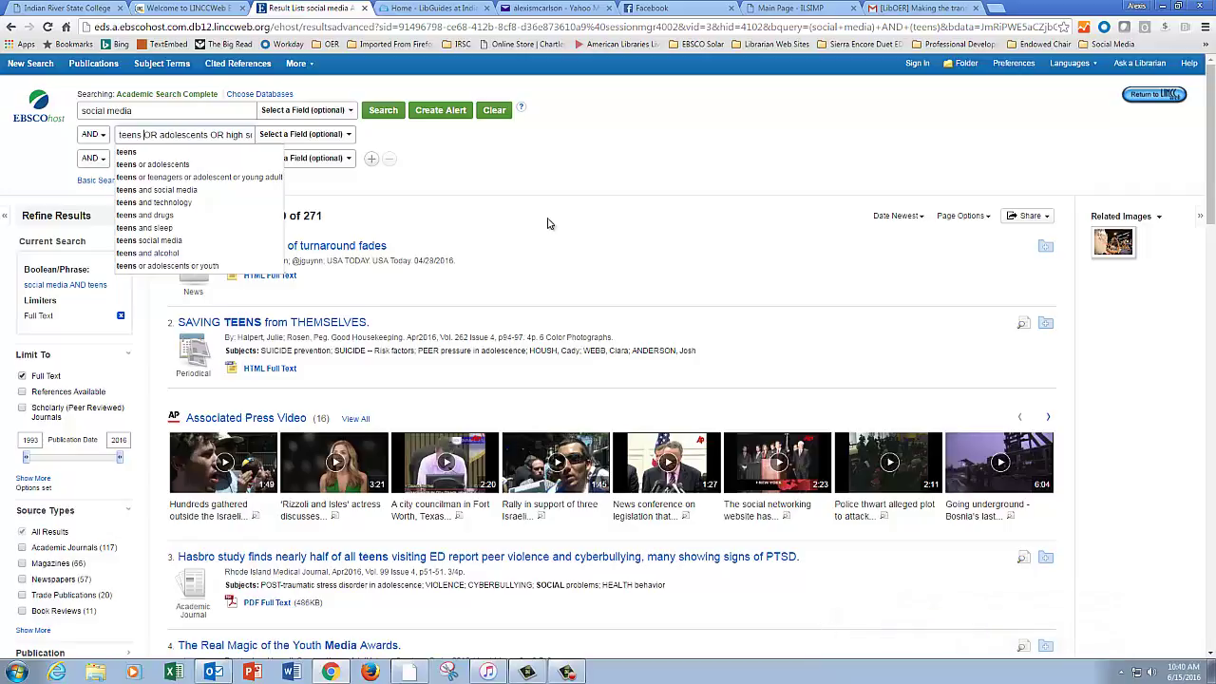
{"action": "left_click", "coordinate": [383, 110]}
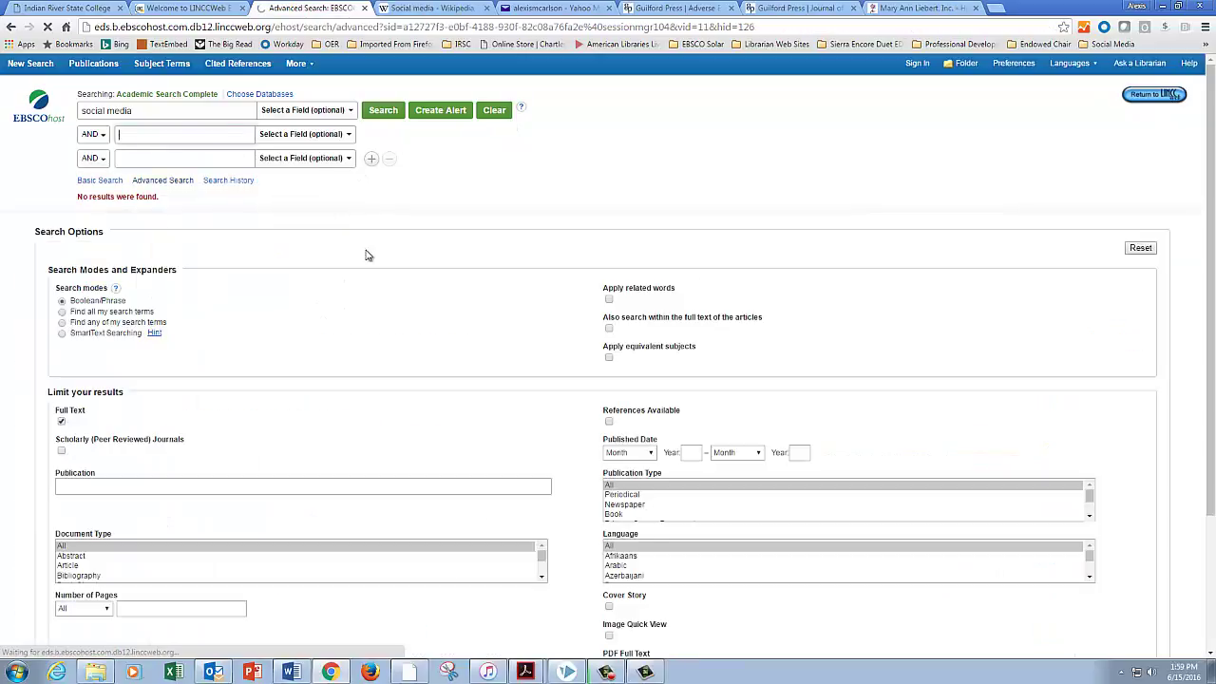
- Narrow the "social media" search by adding the suggested term "adolescents" as the second search term
{"action": "left_click", "coordinate": [149, 134]}
{"action": "type", "text": "adole"}
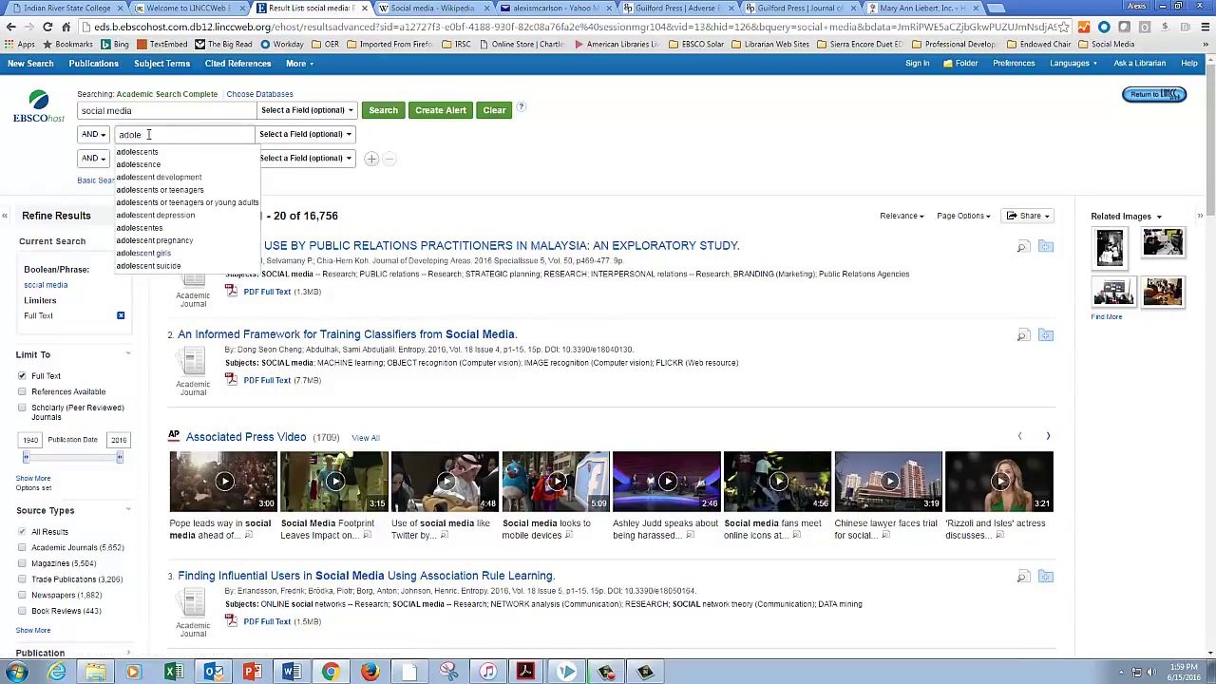
{"action": "key", "text": "Down"}
{"action": "key", "text": "Return"}
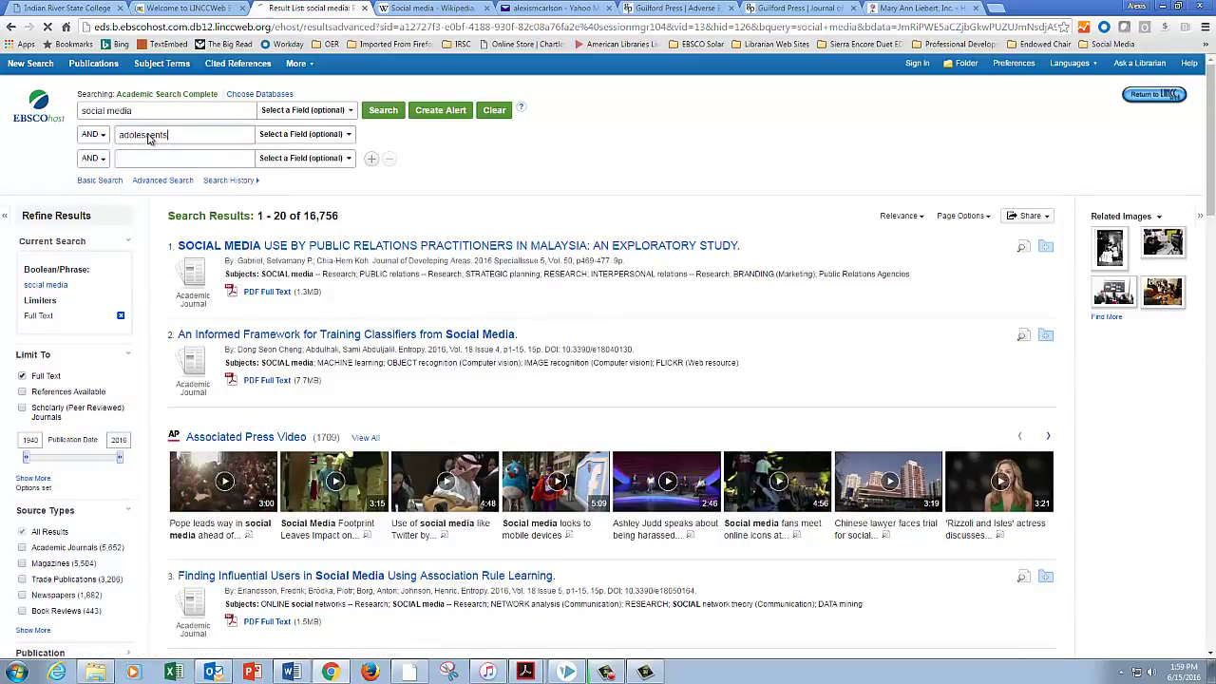
{"action": "key", "text": "Return"}
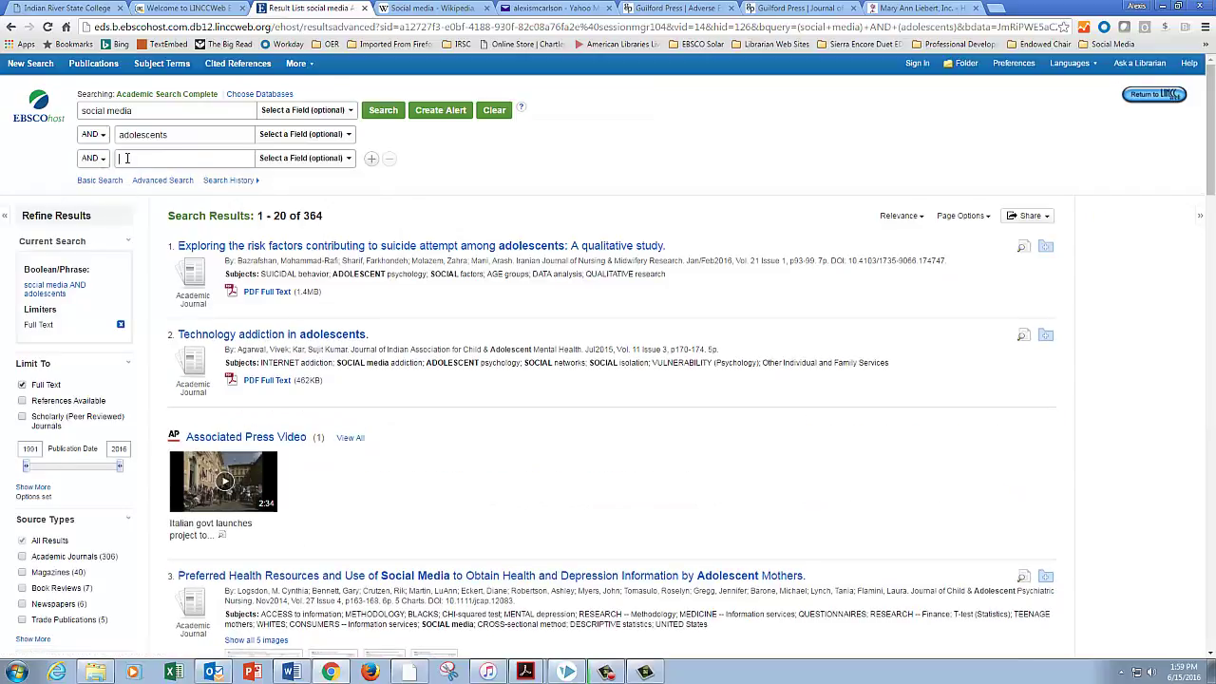
- Narrow the search further by adding "self-esteem" as the third search term
{"action": "type", "text": "self"}
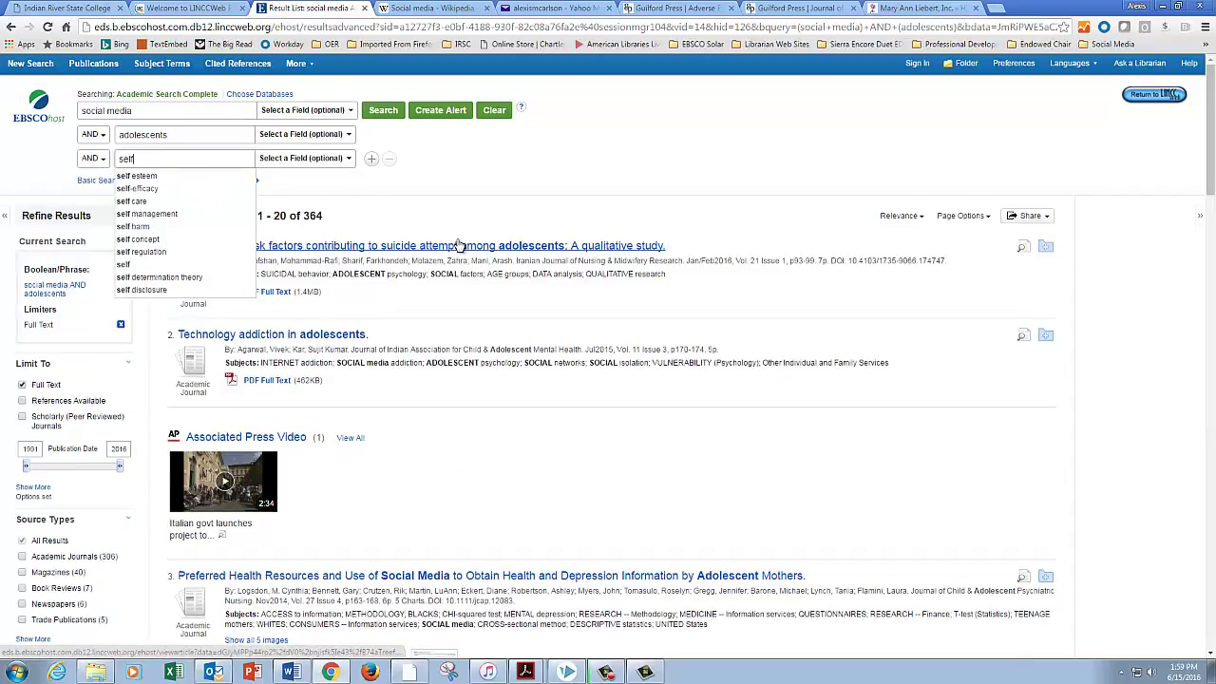
{"action": "type", "text": "-esteem"}
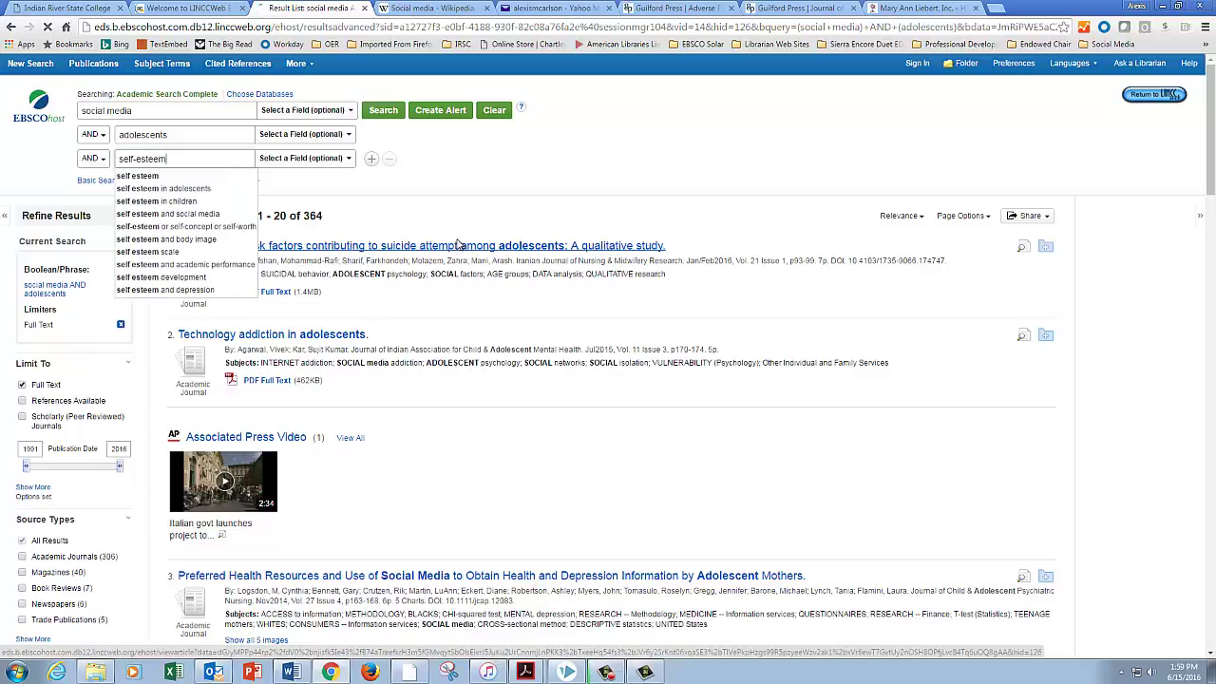
{"action": "key", "text": "Return"}
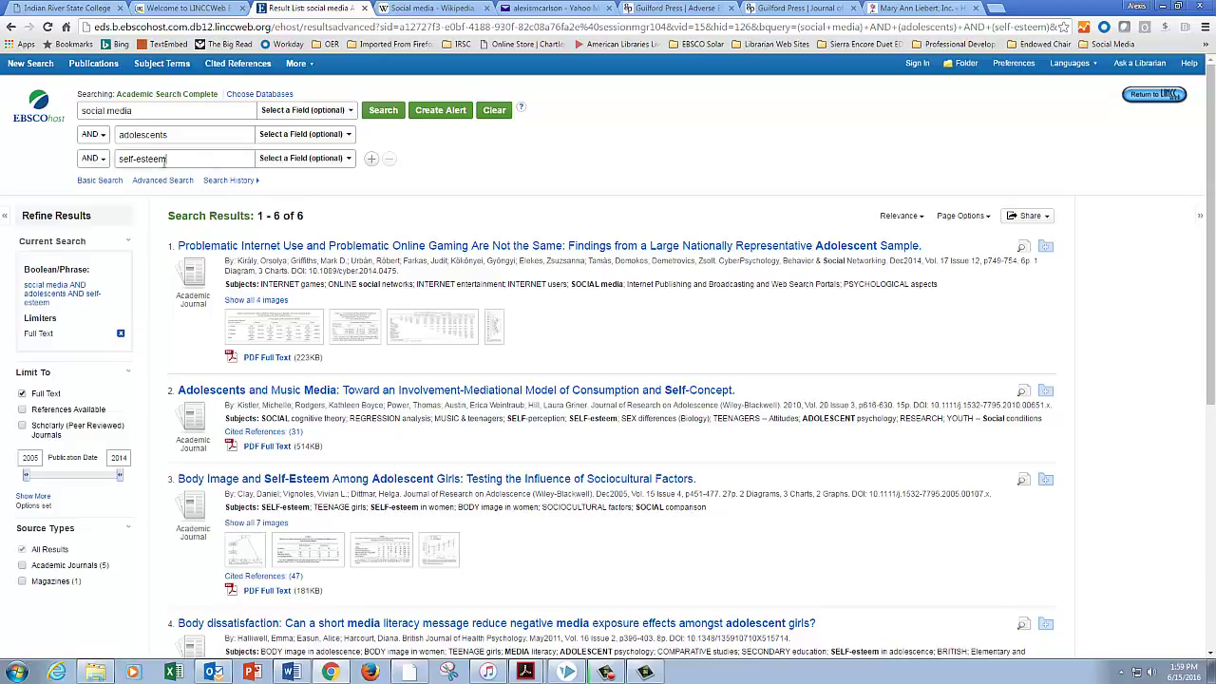
- Remove "self-esteem" from the third search term and rerun the search for "social media" AND "adolescents"
{"action": "left_click_drag", "start_coordinate": [166, 159], "coordinate": [54, 167]}
{"action": "key", "text": "BackSpace"}
{"action": "key", "text": "Return"}
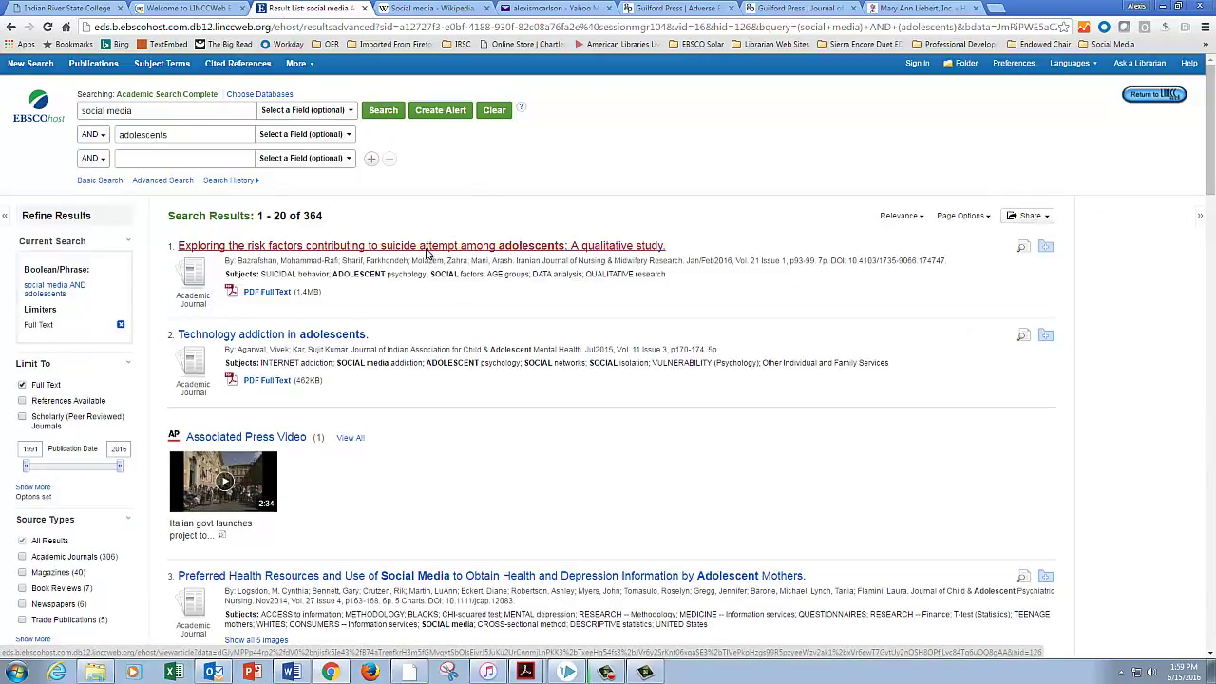
- Open the first search result, the qualitative study on risk factors for suicide attempts among adolescents
{"action": "left_click", "coordinate": [426, 247]}
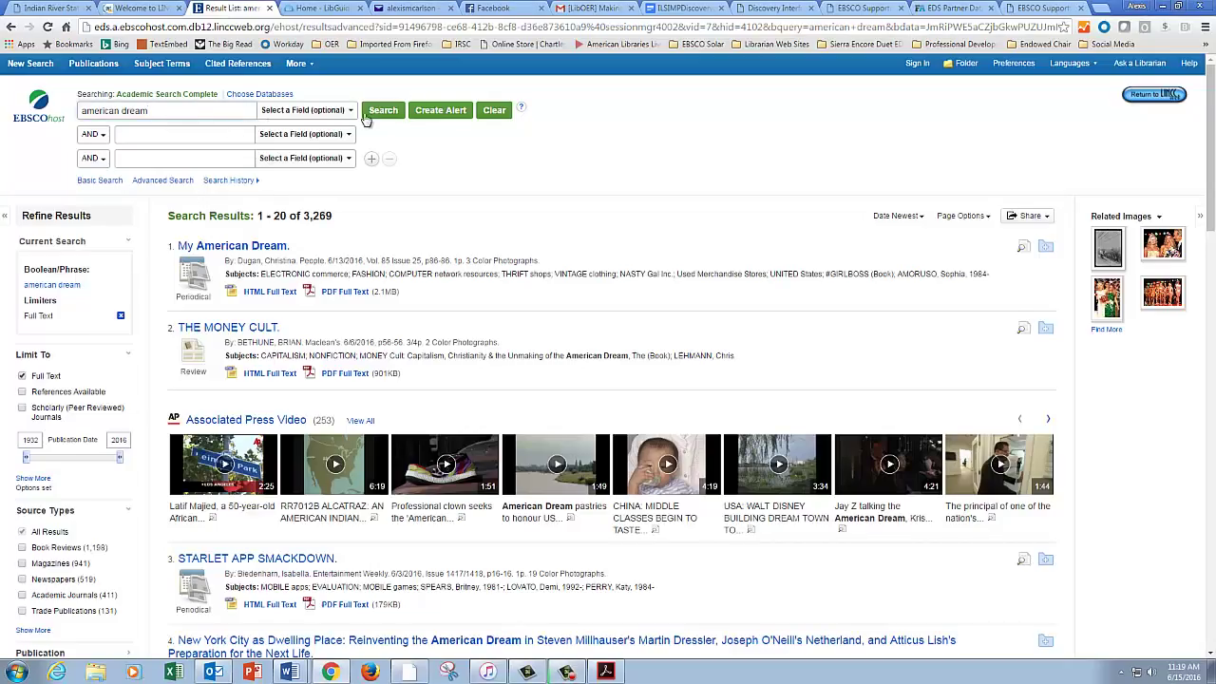
- Search Academic Search Complete for american dream, and rerun it as the exact phrase "american dream" in quotation marks
{"action": "left_click", "coordinate": [380, 112]}
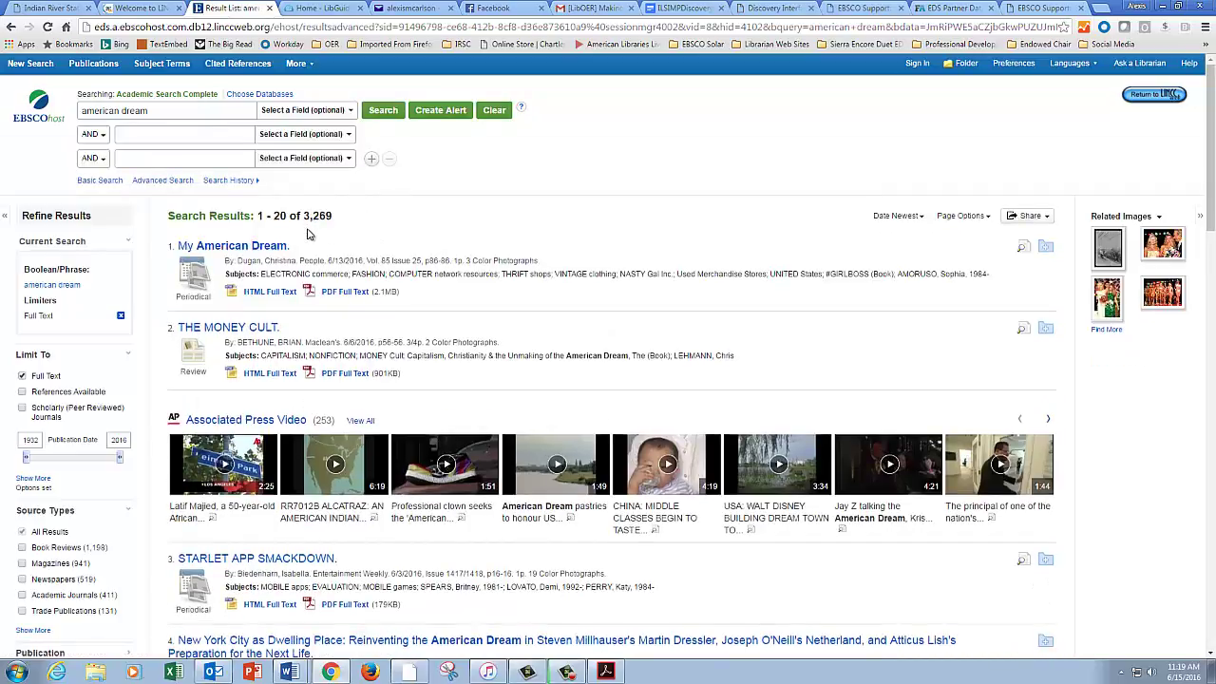
{"action": "left_click", "coordinate": [170, 113]}
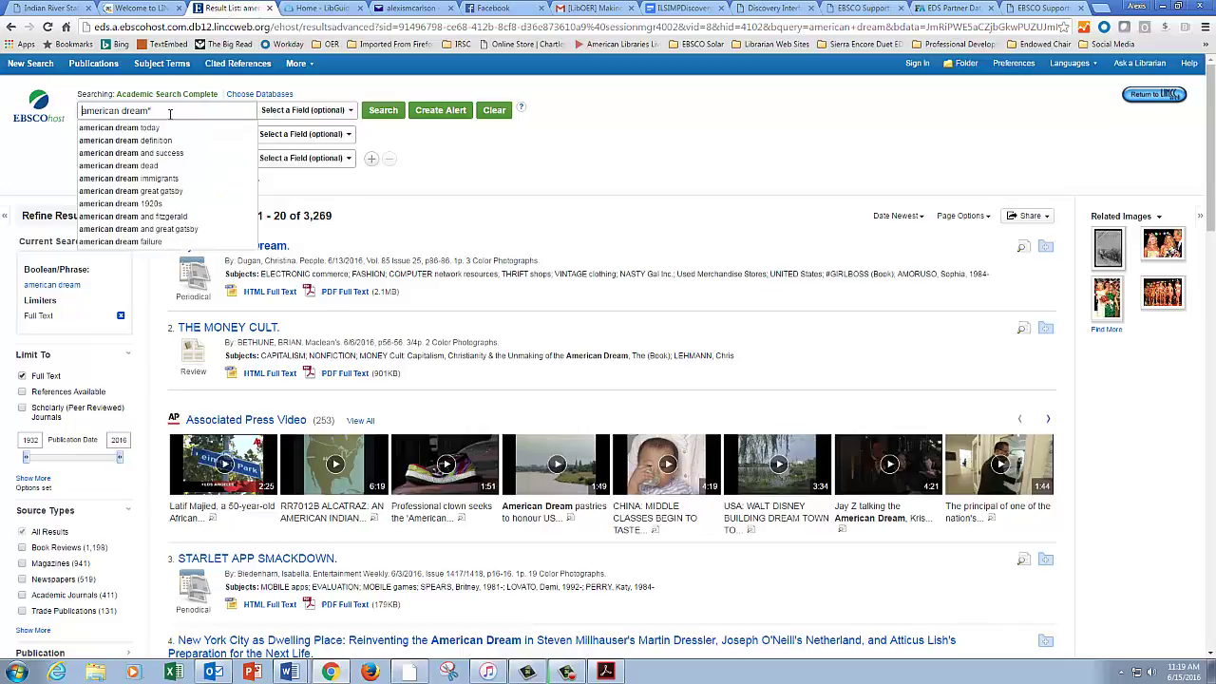
{"action": "type", "text": "\""}
{"action": "key", "text": "Home"}
{"action": "type", "text": "\""}
{"action": "left_click", "coordinate": [380, 111]}
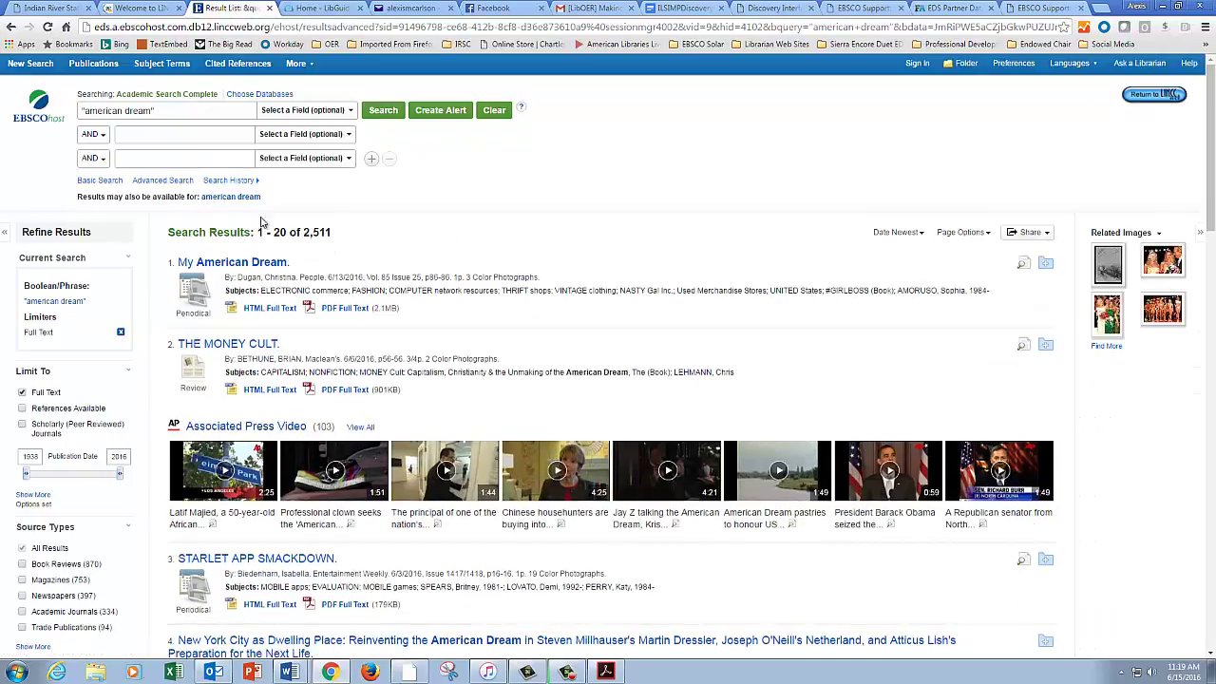
- Narrow the "american dream" search by adding success as the second search term
{"action": "left_click", "coordinate": [145, 136]}
{"action": "type", "text": "success"}
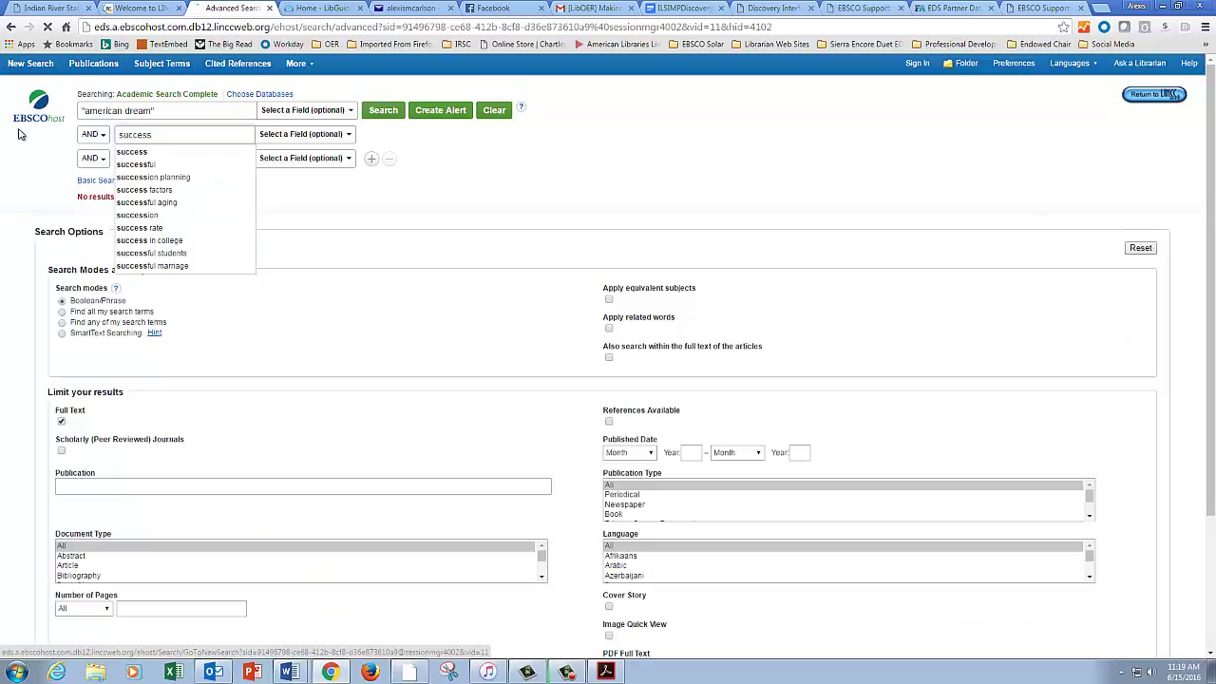
{"action": "key", "text": "Return"}
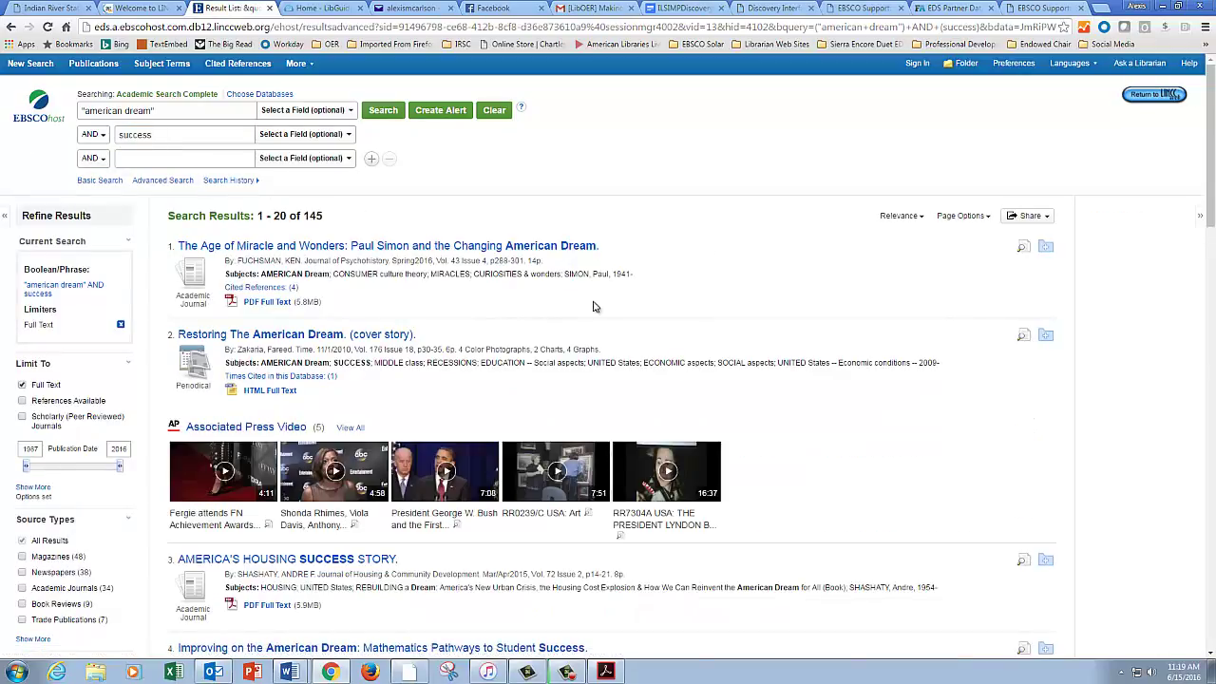
- Replace the second search term success with opportunity
{"action": "double_click", "coordinate": [184, 136]}
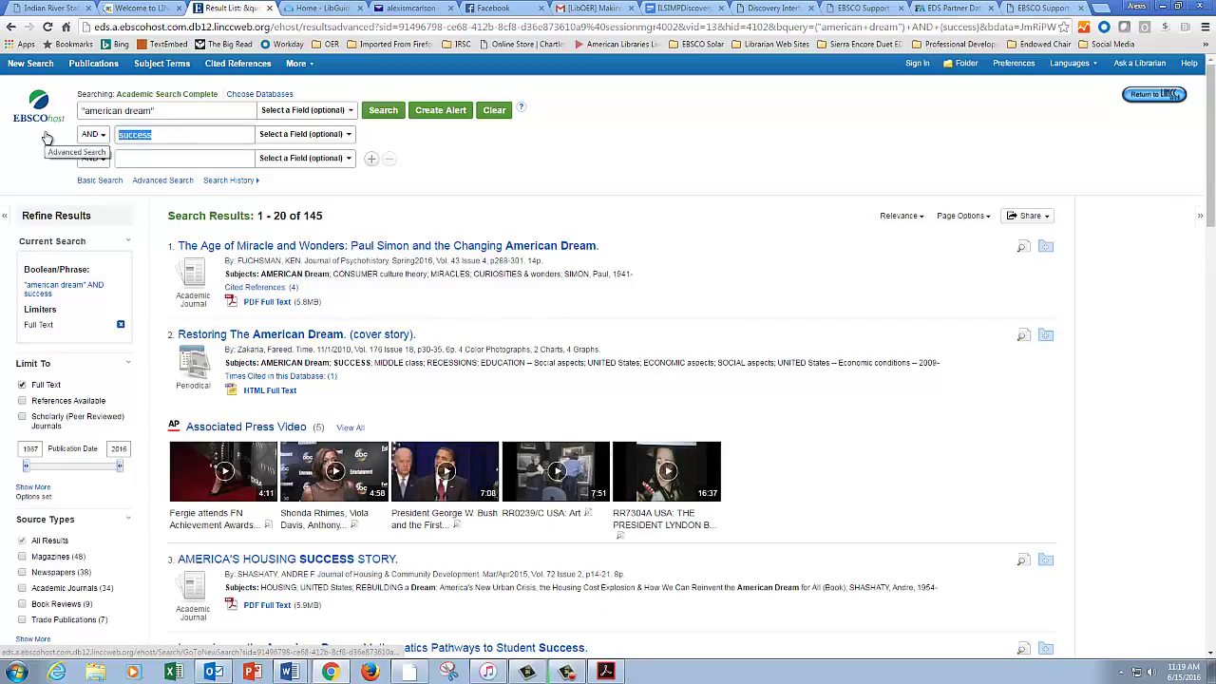
{"action": "type", "text": "opportunity"}
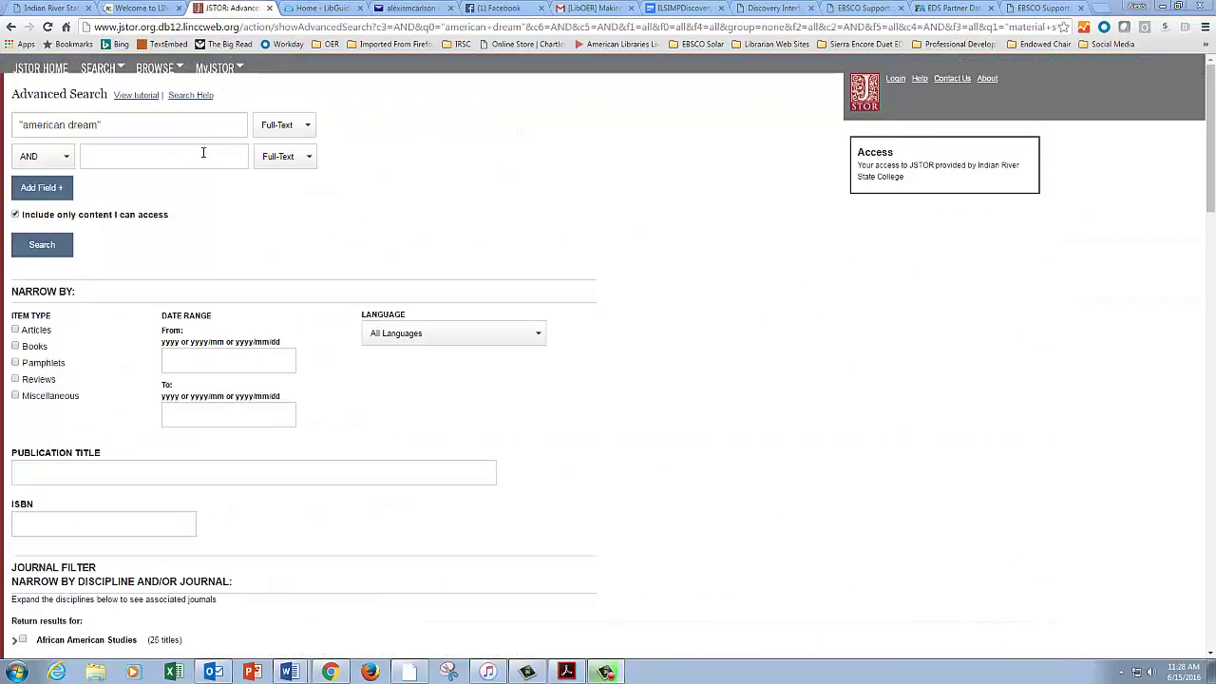
- In JSTOR's Advanced Search, combine "american dream" with the exact phrase "individual material success" and run the search
{"action": "left_click", "coordinate": [202, 154]}
{"action": "type", "text": "\""}
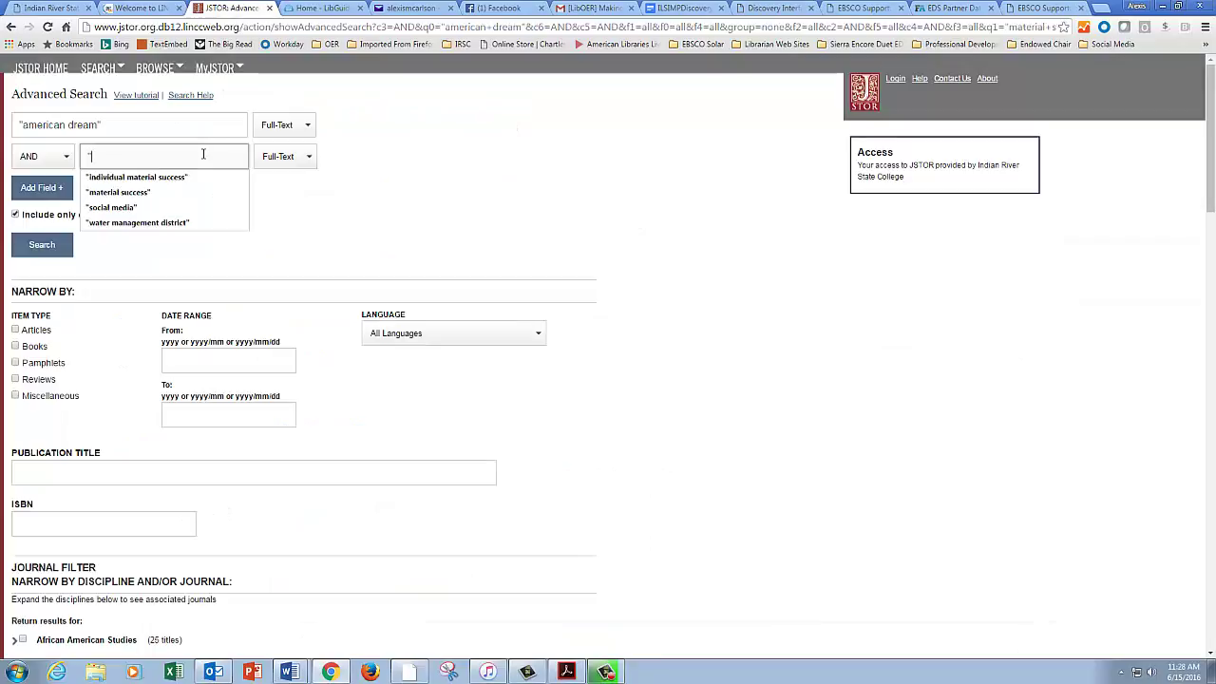
{"action": "type", "text": "indivi"}
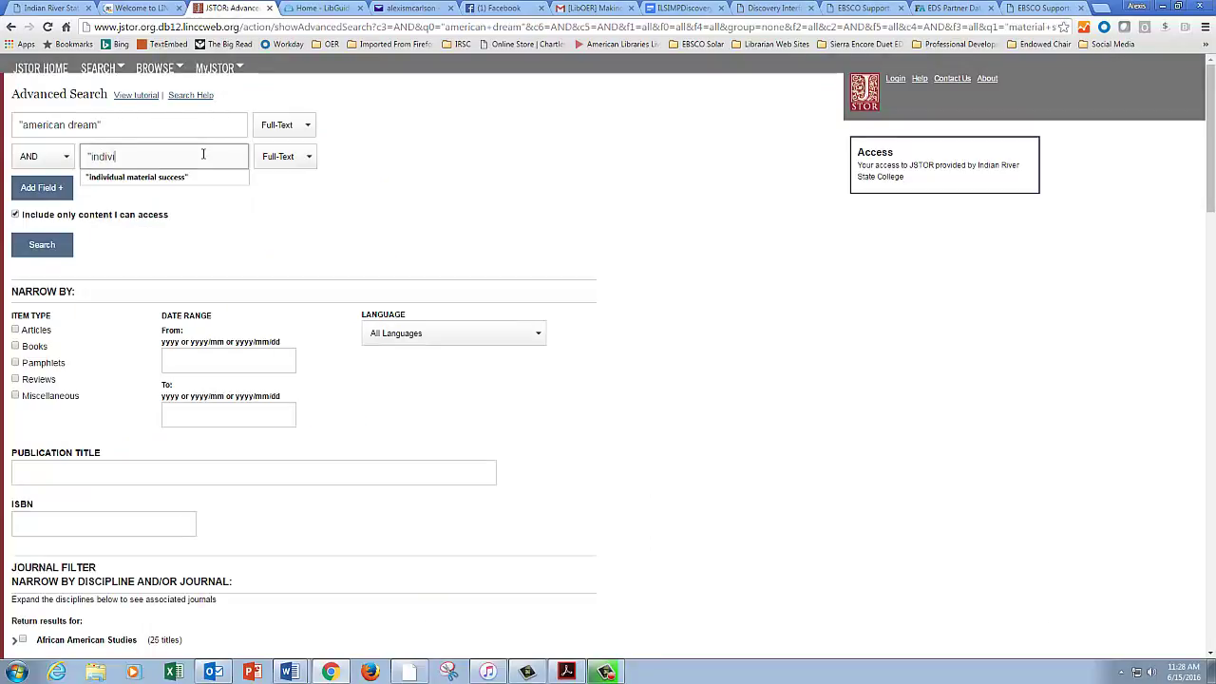
{"action": "type", "text": "dual material success\""}
{"action": "key", "text": "Return"}
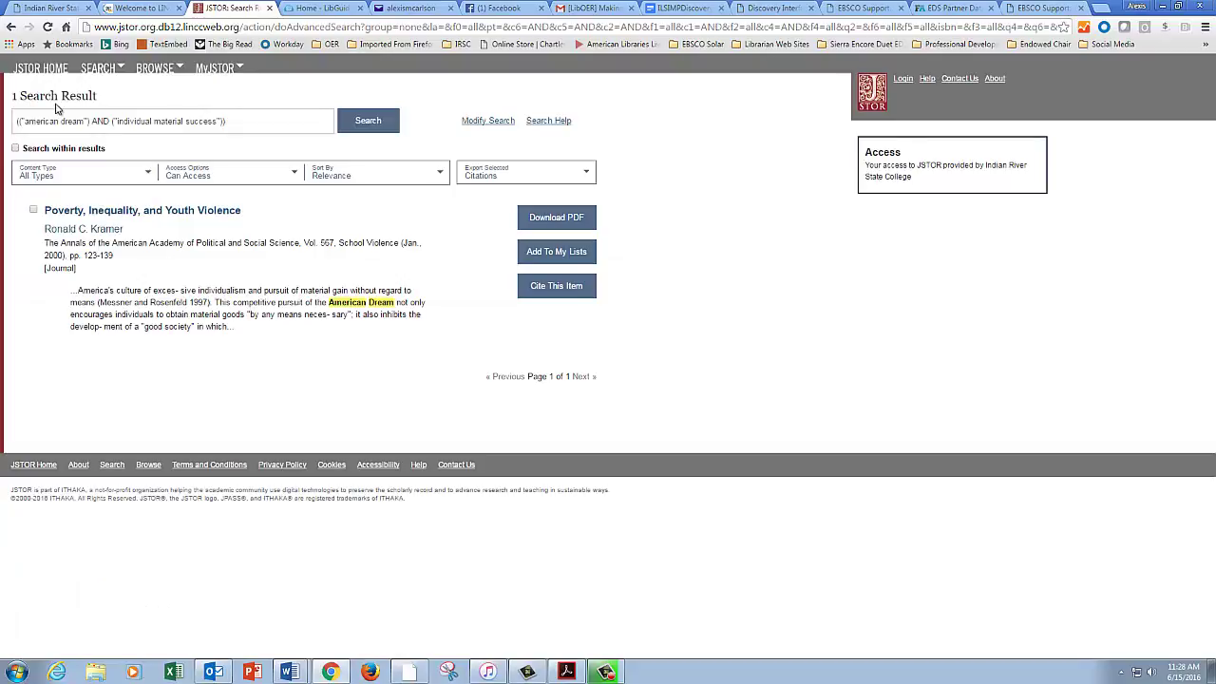
- Modify the search by shortening the second phrase to "material success" and rerun it
{"action": "left_click", "coordinate": [483, 127]}
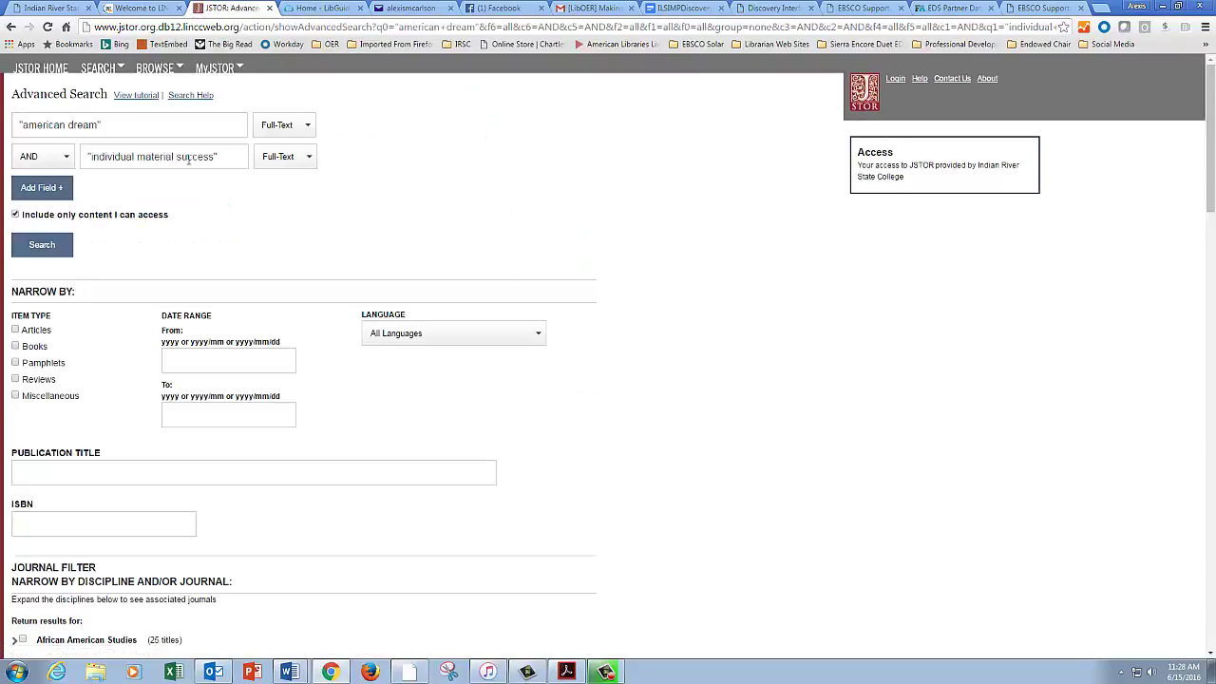
{"action": "left_click", "coordinate": [139, 157]}
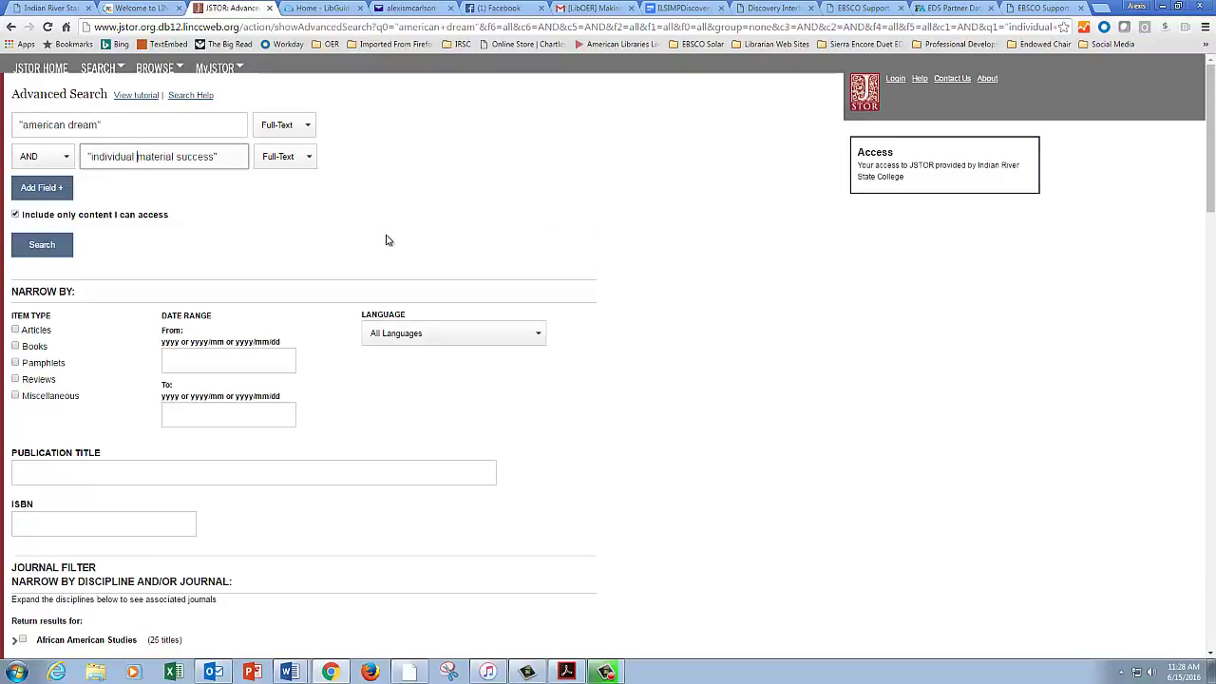
{"action": "key", "text": "BackSpace"}
{"action": "key", "text": "BackSpace"}
{"action": "key", "text": "BackSpace"}
{"action": "key", "text": "BackSpace"}
{"action": "key", "text": "BackSpace"}
{"action": "key", "text": "BackSpace"}
{"action": "key", "text": "BackSpace"}
{"action": "key", "text": "BackSpace"}
{"action": "key", "text": "BackSpace"}
{"action": "key", "text": "BackSpace"}
{"action": "key", "text": "BackSpace"}
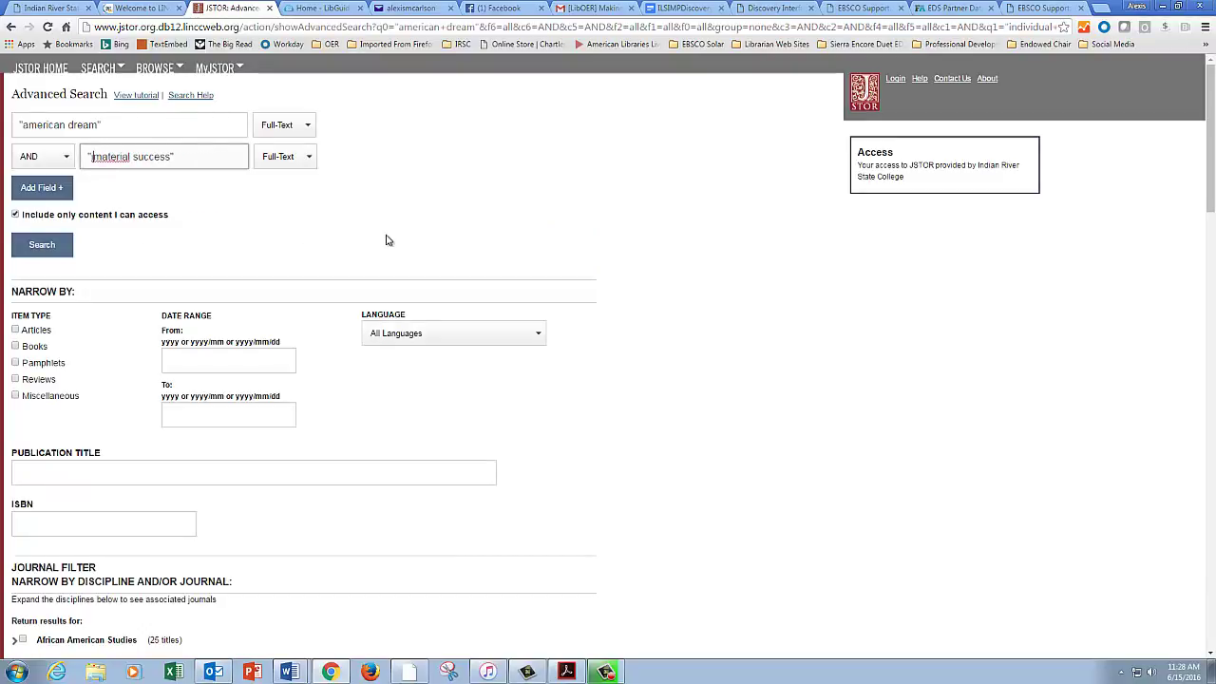
{"action": "key", "text": "Return"}
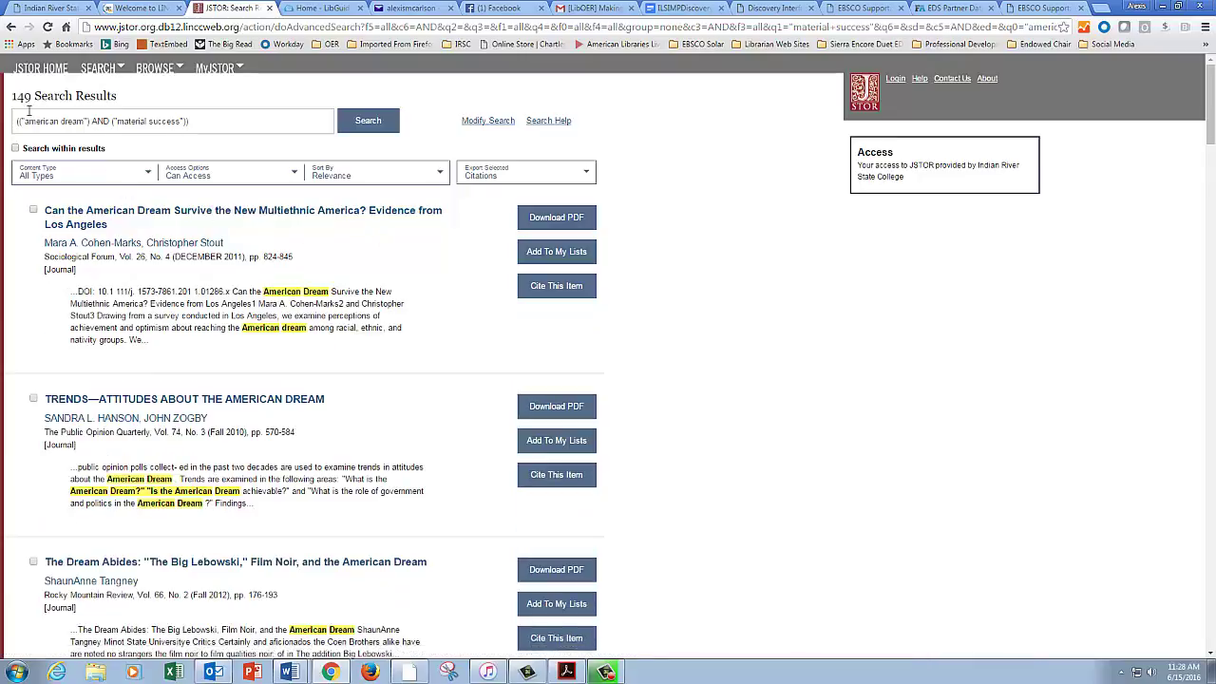
- Modify the search again, replacing the "material success" phrase with dead, and rerun it
{"action": "left_click", "coordinate": [467, 122]}
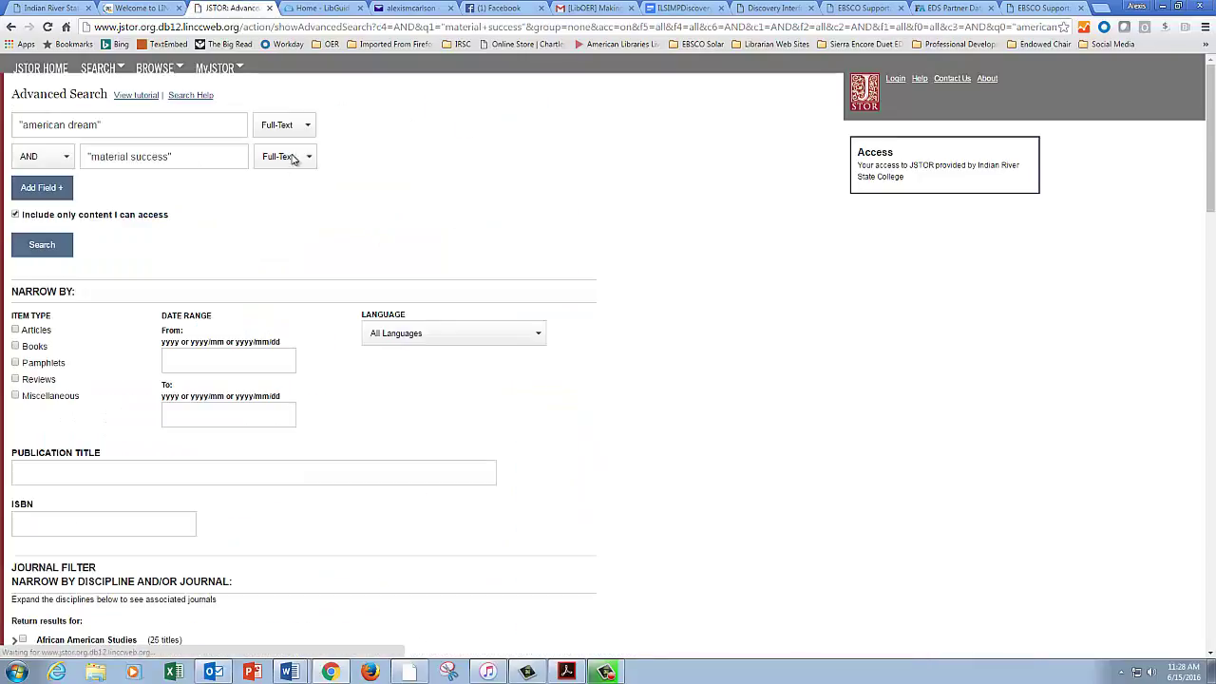
{"action": "left_click_drag", "start_coordinate": [210, 159], "coordinate": [57, 175]}
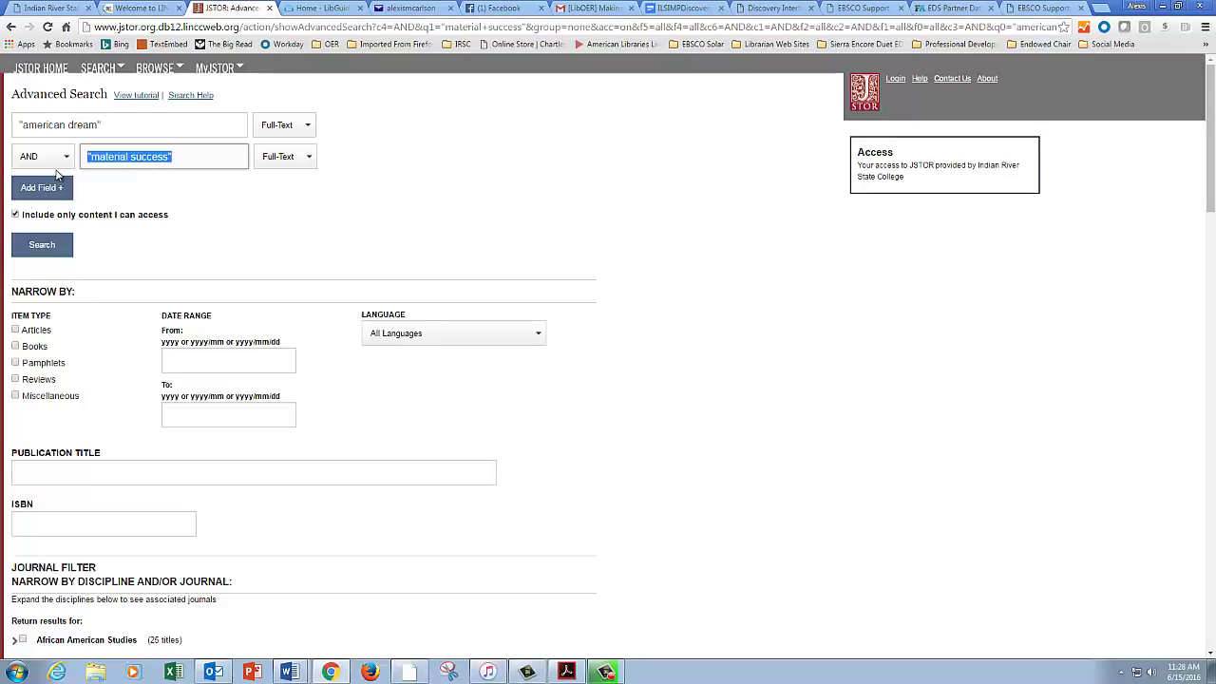
{"action": "type", "text": "dead"}
{"action": "key", "text": "Return"}
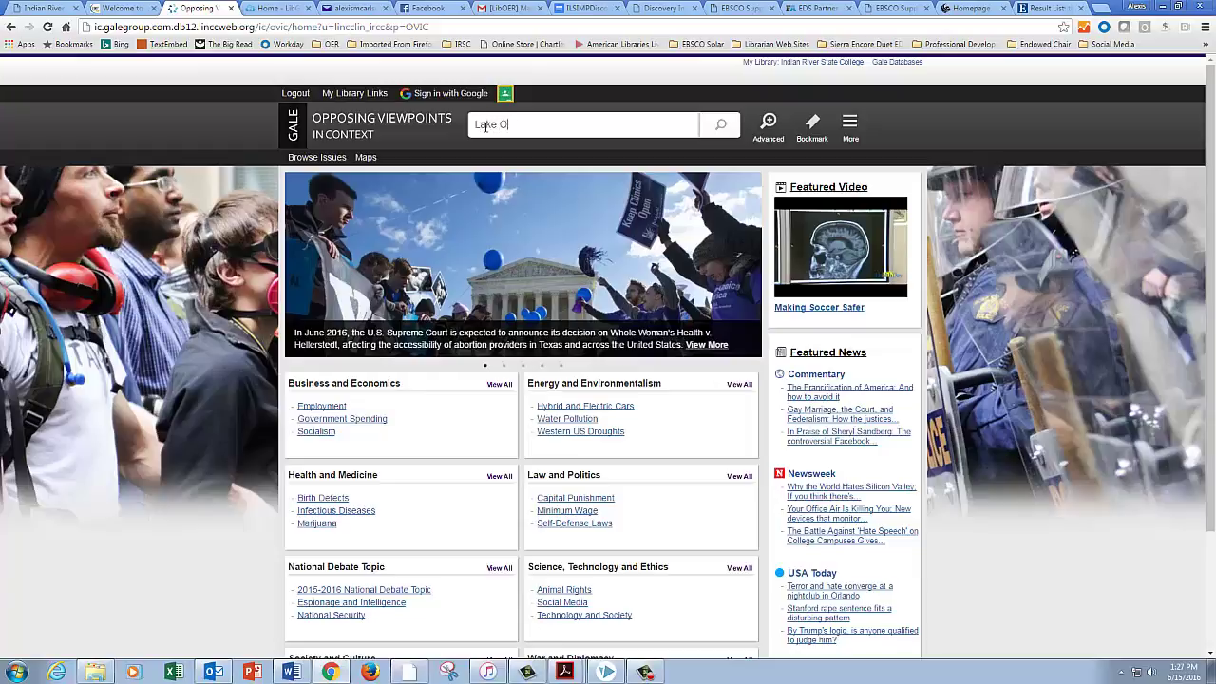
- Search Gale Opposing Viewpoints in Context for Lake Okeechobee and look through the results by source type
{"action": "type", "text": "chobee"}
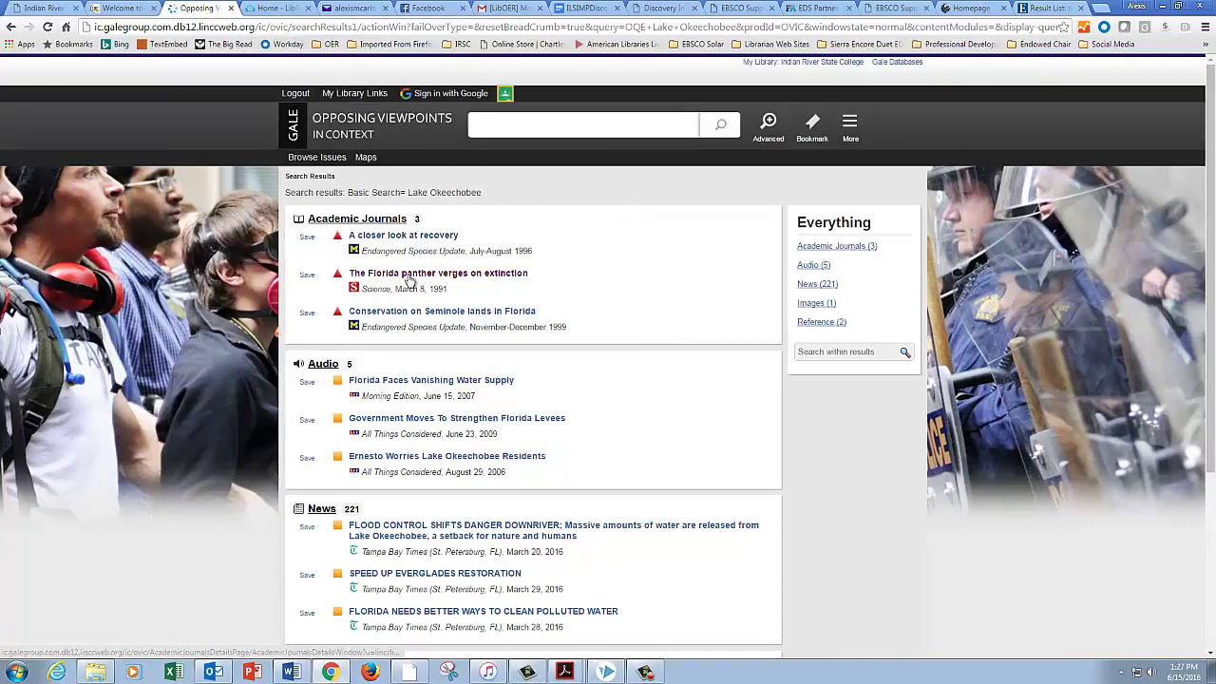
{"action": "scroll", "coordinate": [400, 313], "scroll_direction": "down", "scroll_amount": 4}
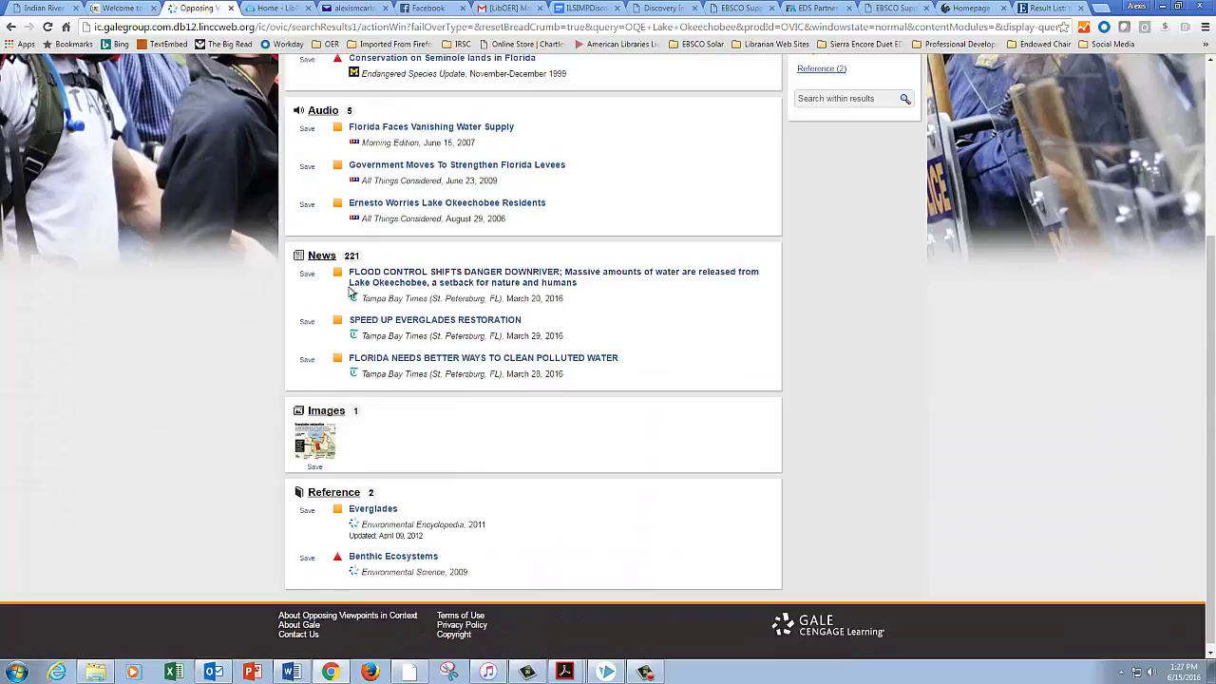